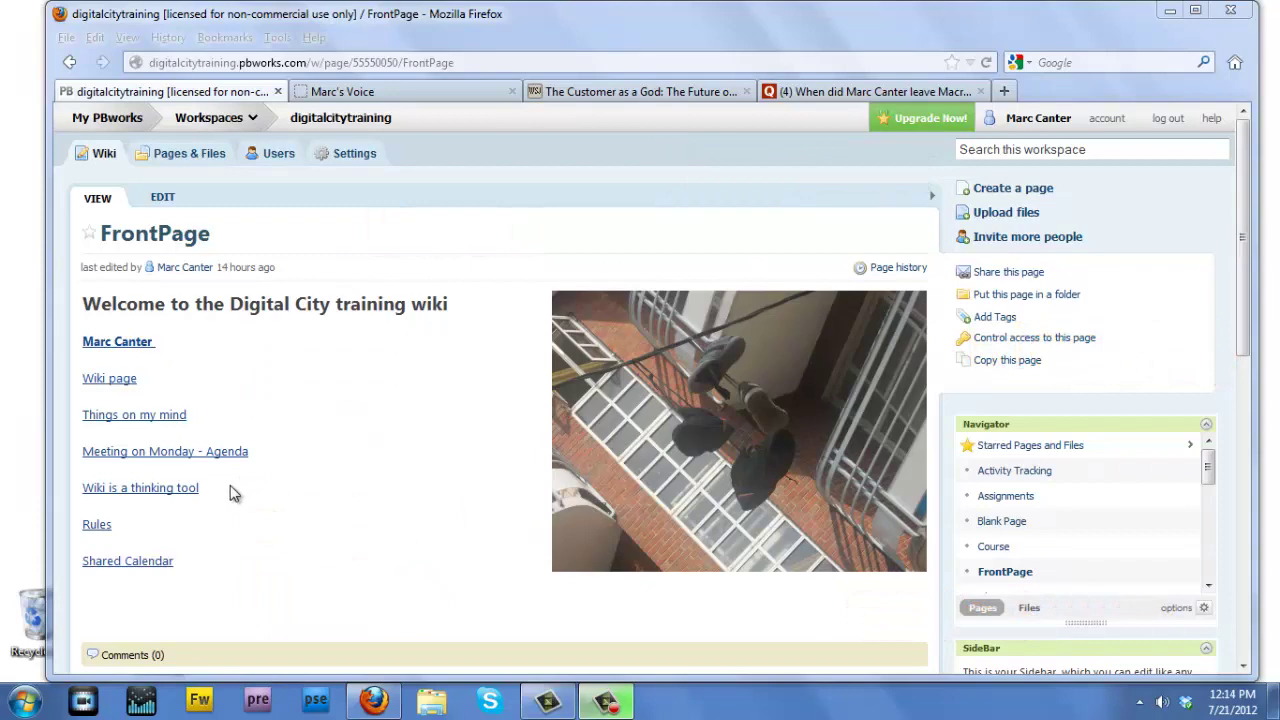
Open the profile page linked first on the wiki's front page and look through the Marc's Voice blog from beginning to archive list
click(147, 345)
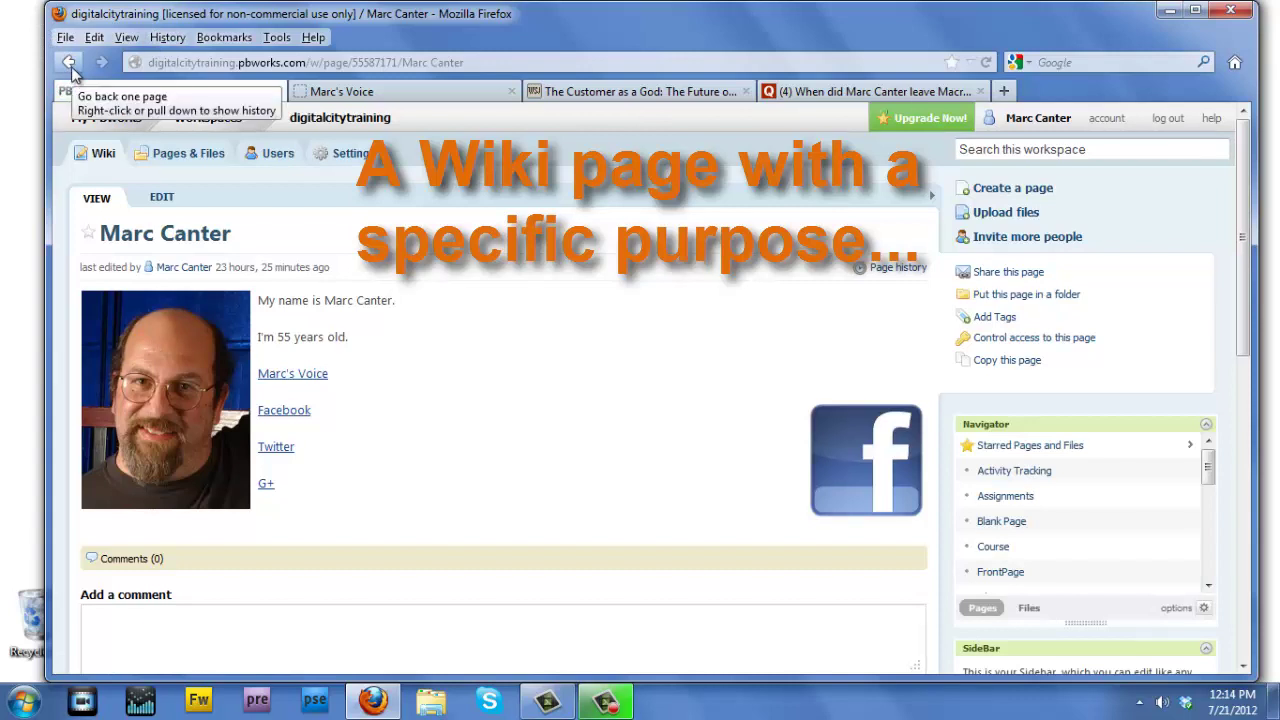
click(69, 62)
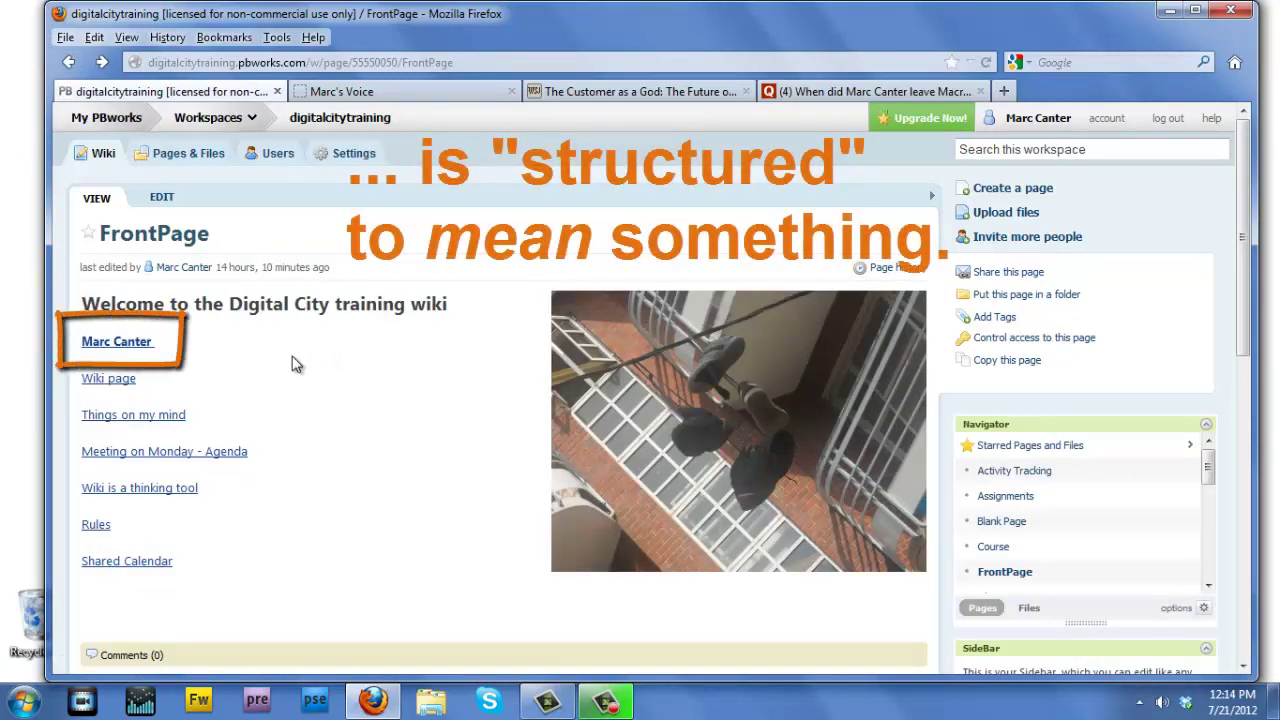
click(142, 343)
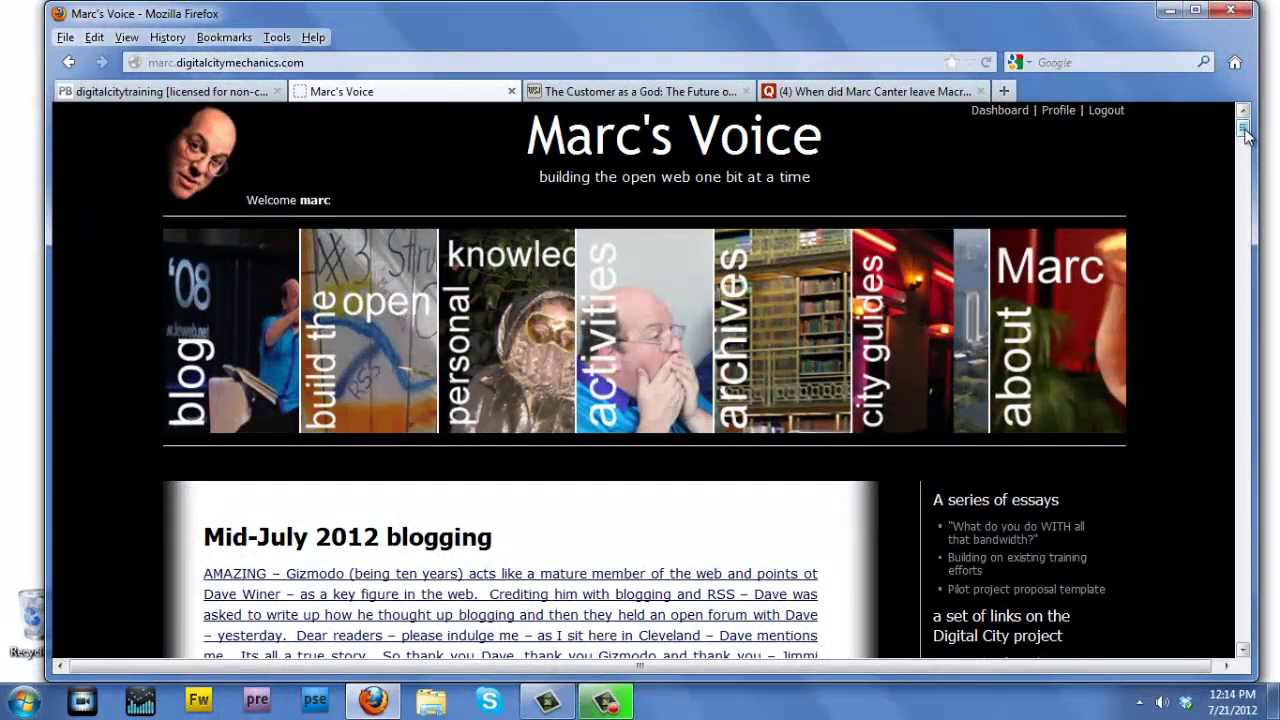
drag(1246, 135, 1230, 390)
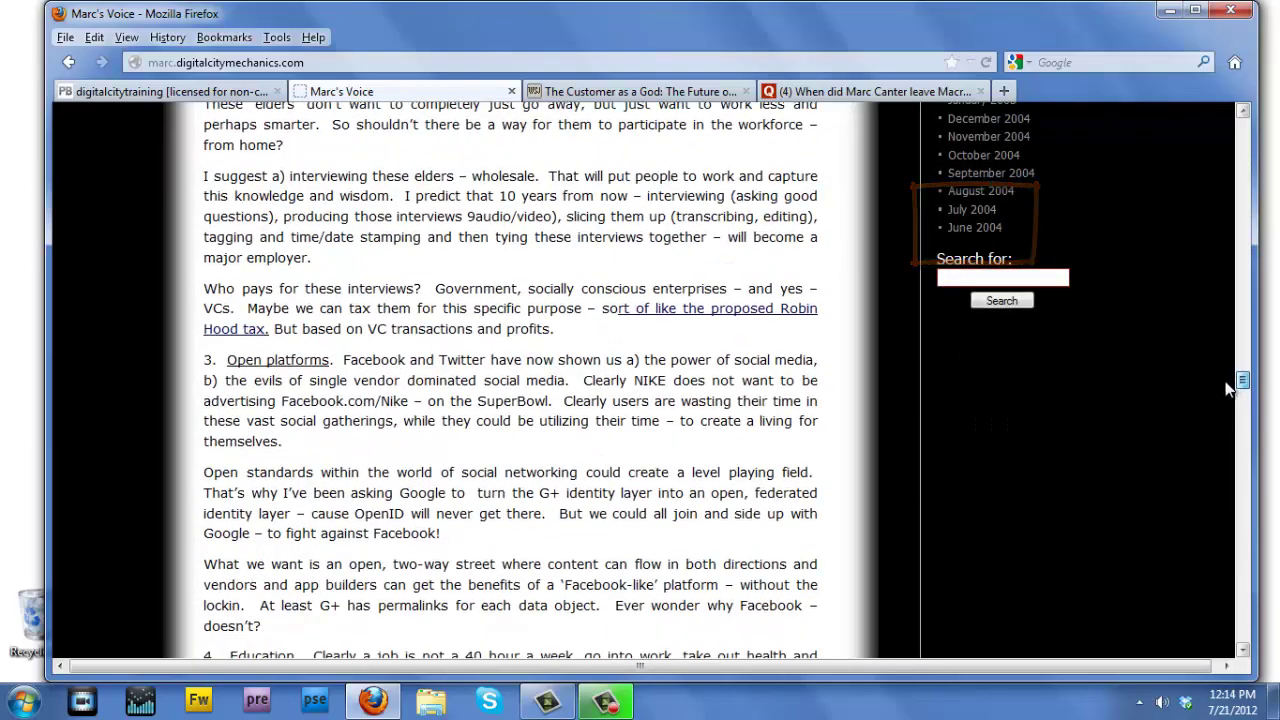
drag(1240, 381, 1250, 115)
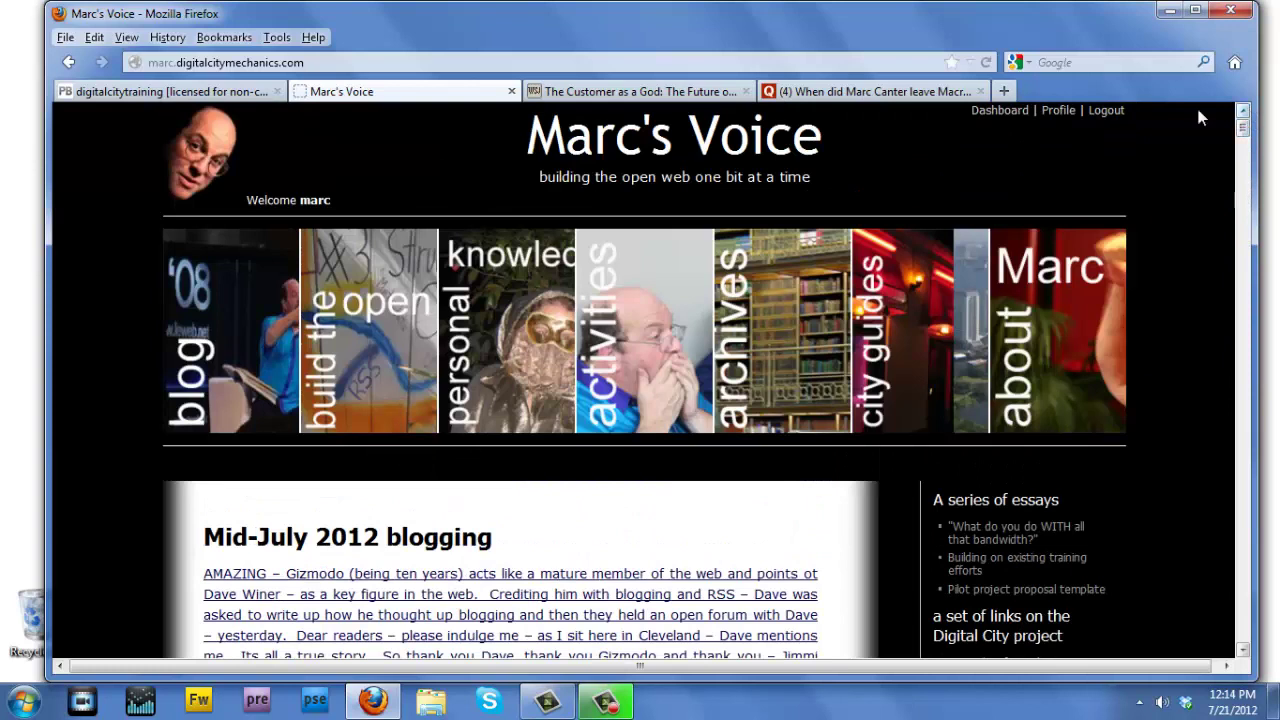
Open the blog's WordPress dashboard and review the WSJ article "The Customer as a God", returning to the dashboard
click(1000, 112)
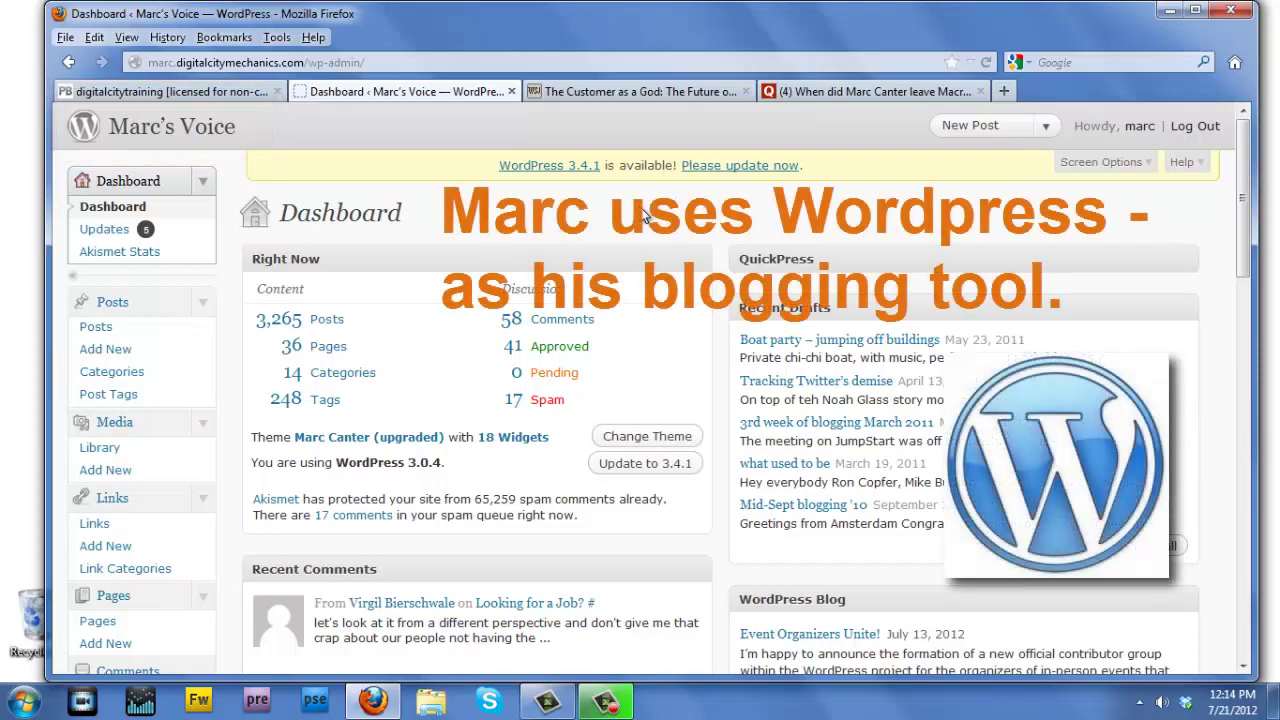
click(650, 96)
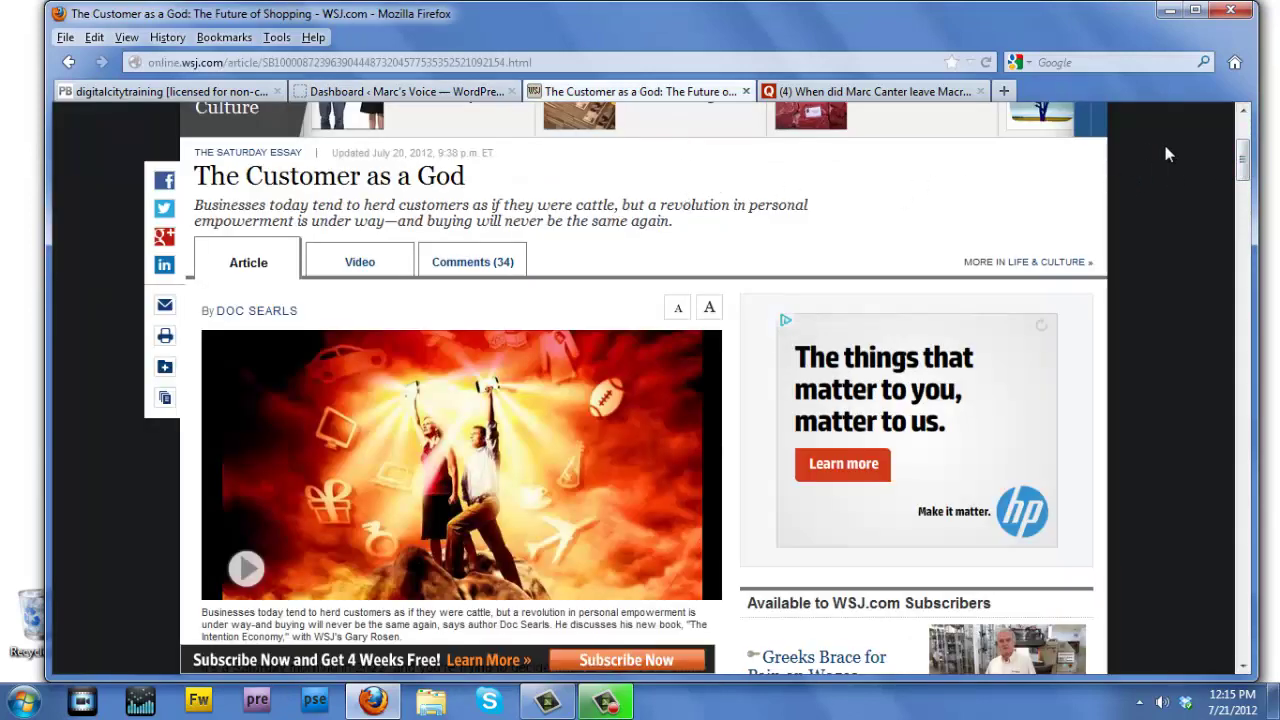
mouse_move(1247, 152)
mouse_down()
mouse_move(1247, 128)
mouse_move(1247, 155)
mouse_up()
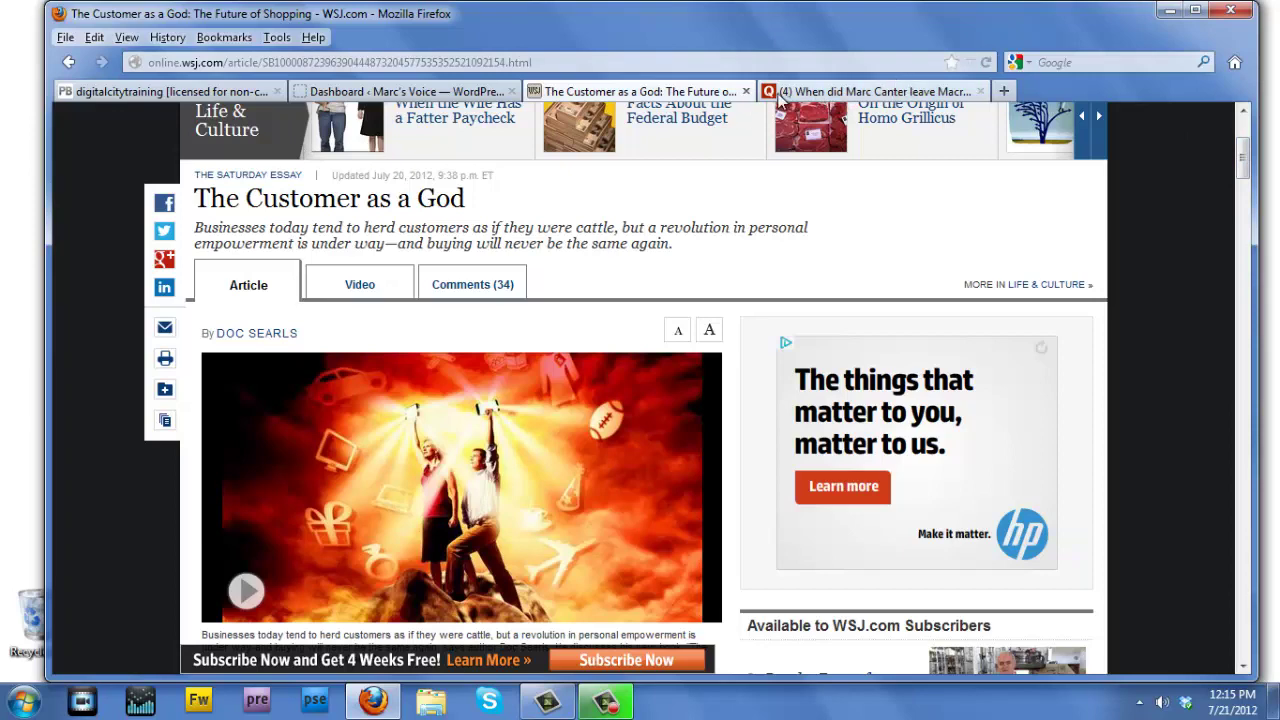
click(421, 92)
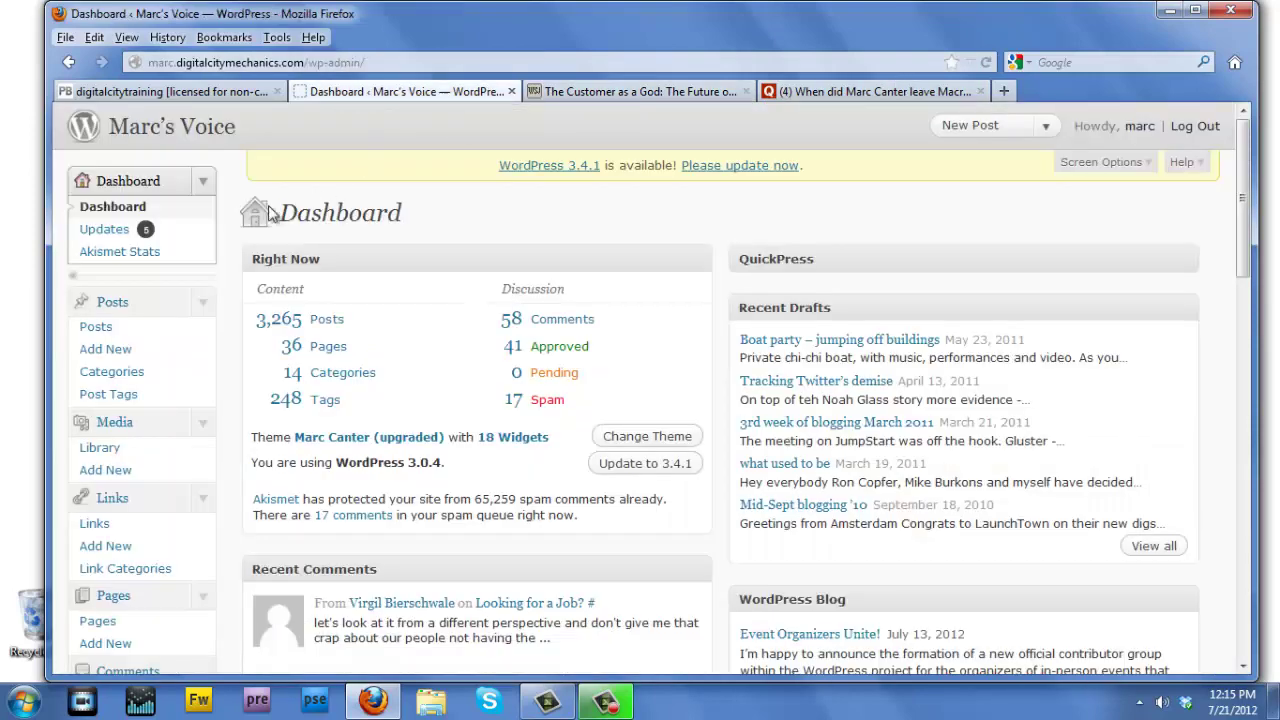
Create a new blog post with the title "The Customer is God"
click(93, 356)
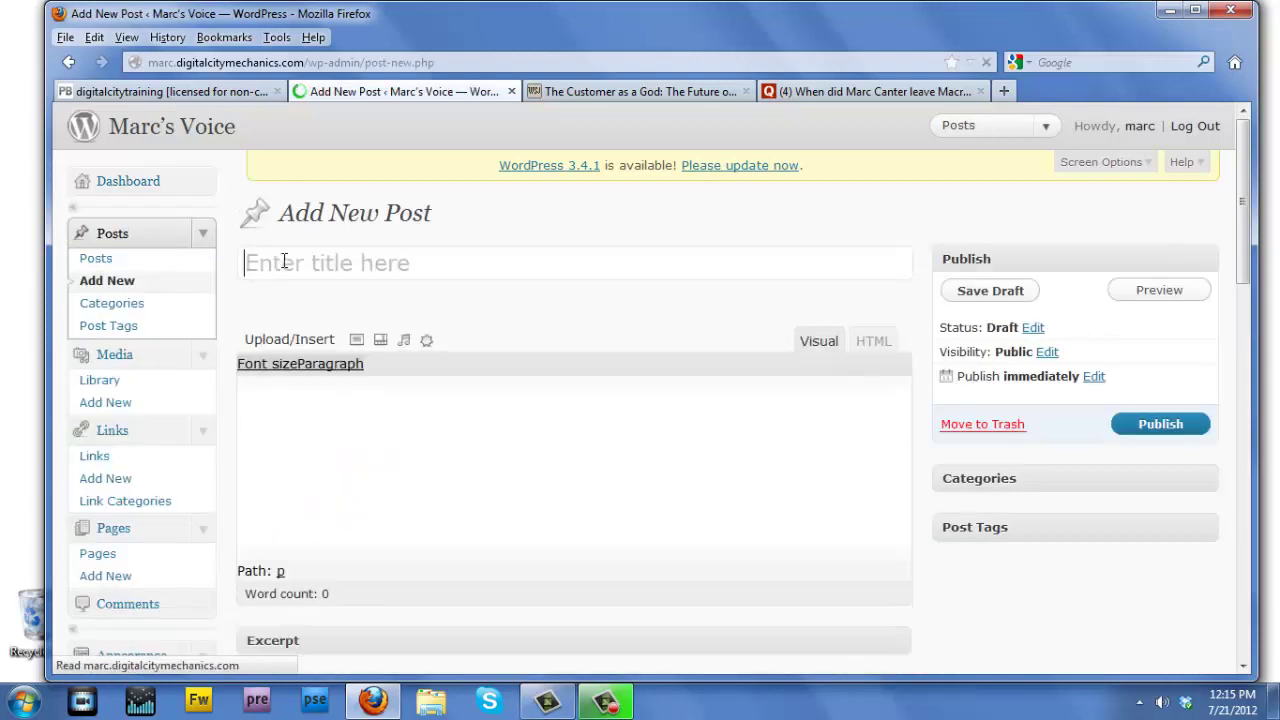
click(280, 263)
text(The Customer)
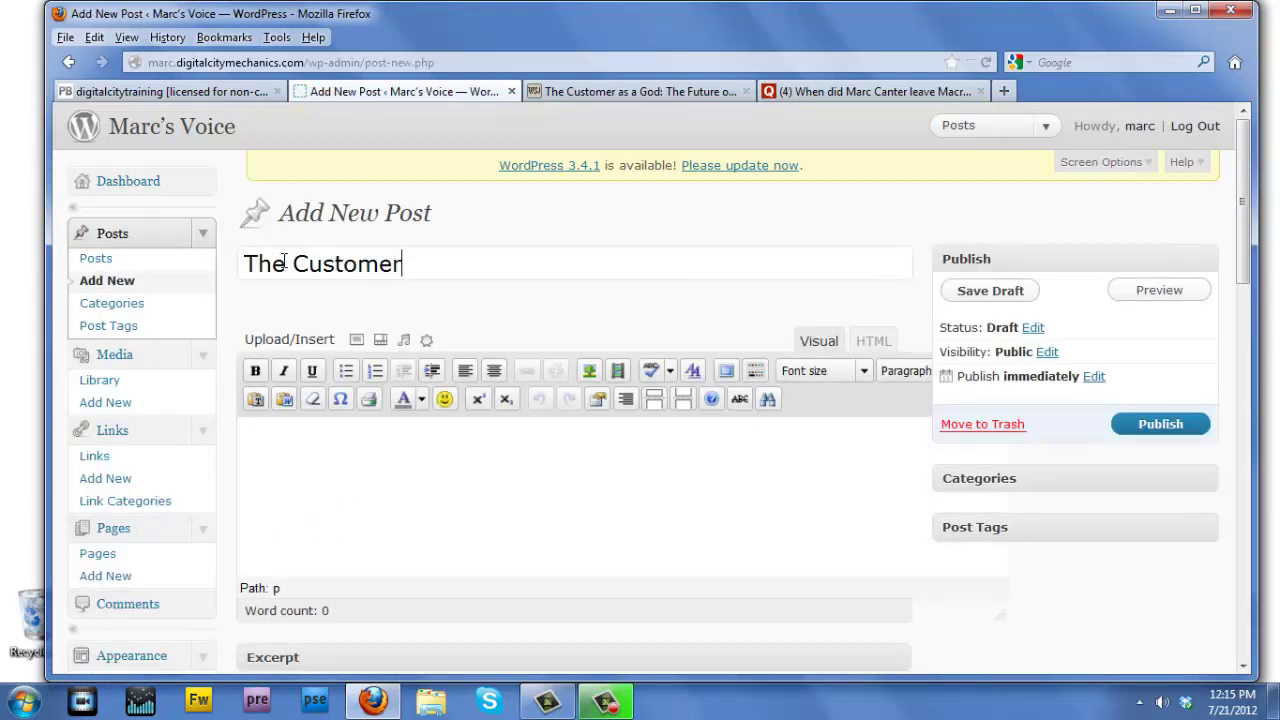
text( ios God)
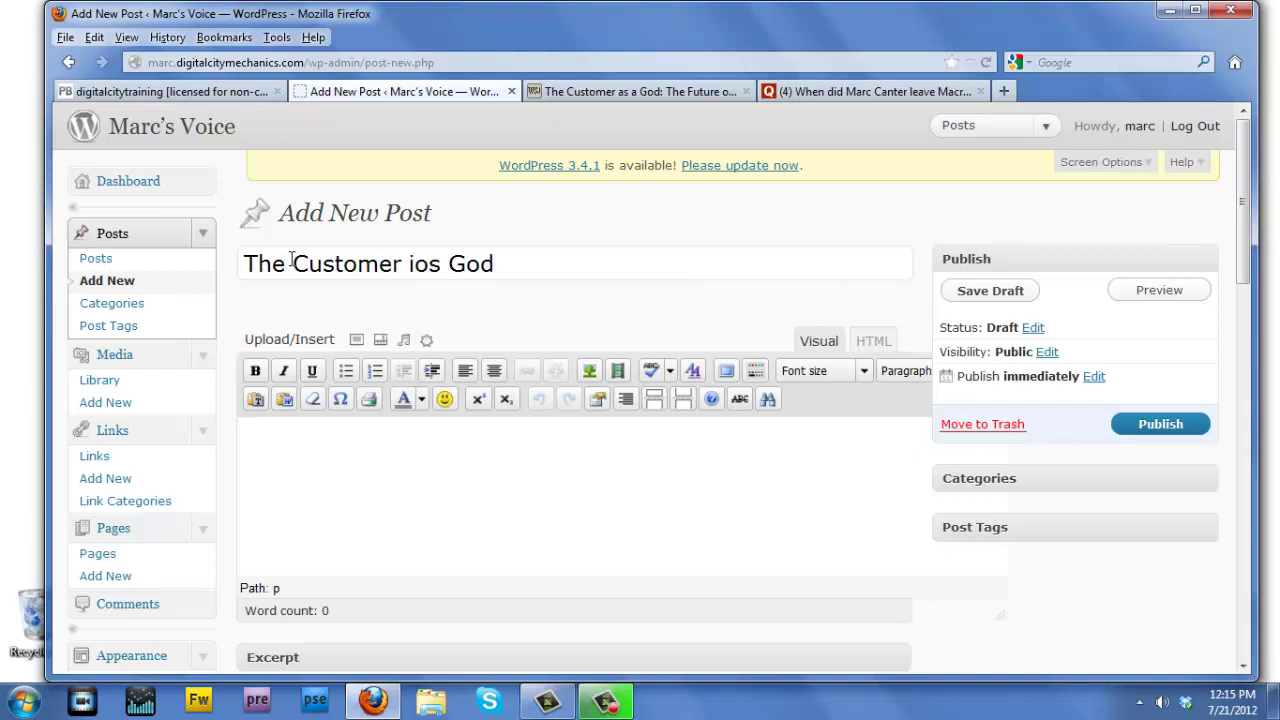
click(434, 272)
key(BackSpace)
Write the post body: "Doc Searls is hitting the big time. He's got an article in the WSJ journal today - and there's even a video interview of him."
click(411, 498)
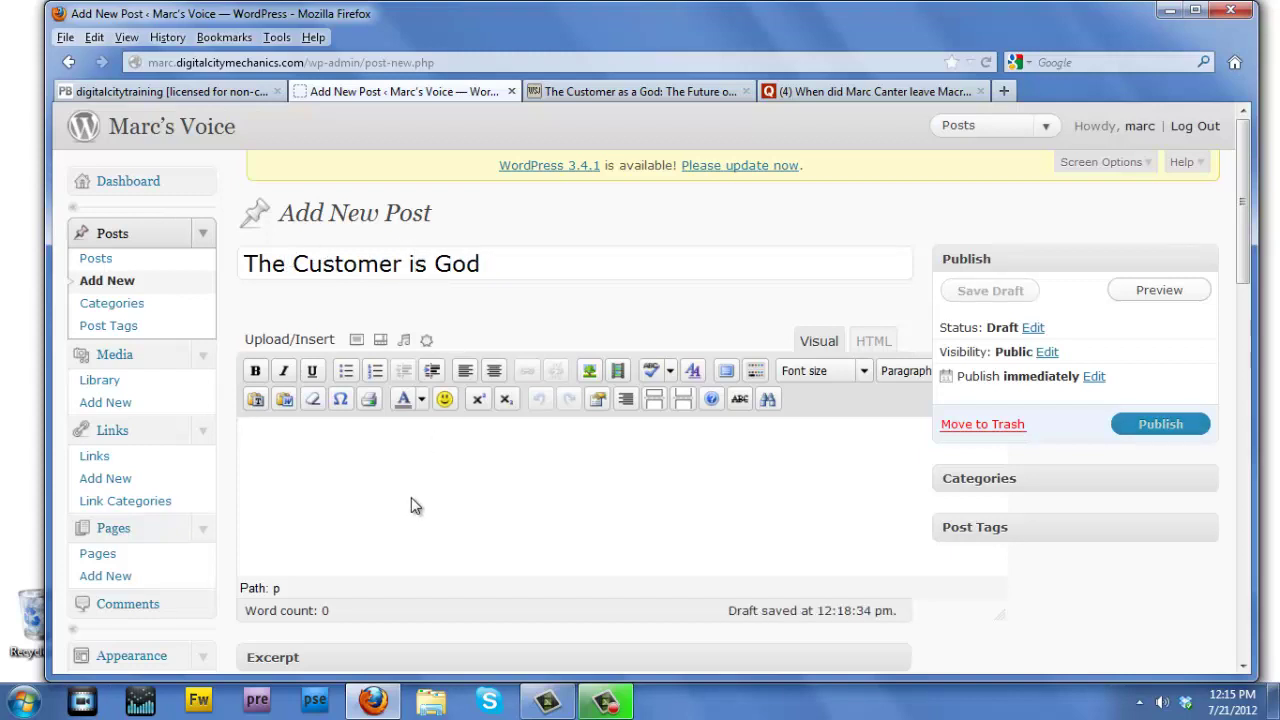
text(Doc S)
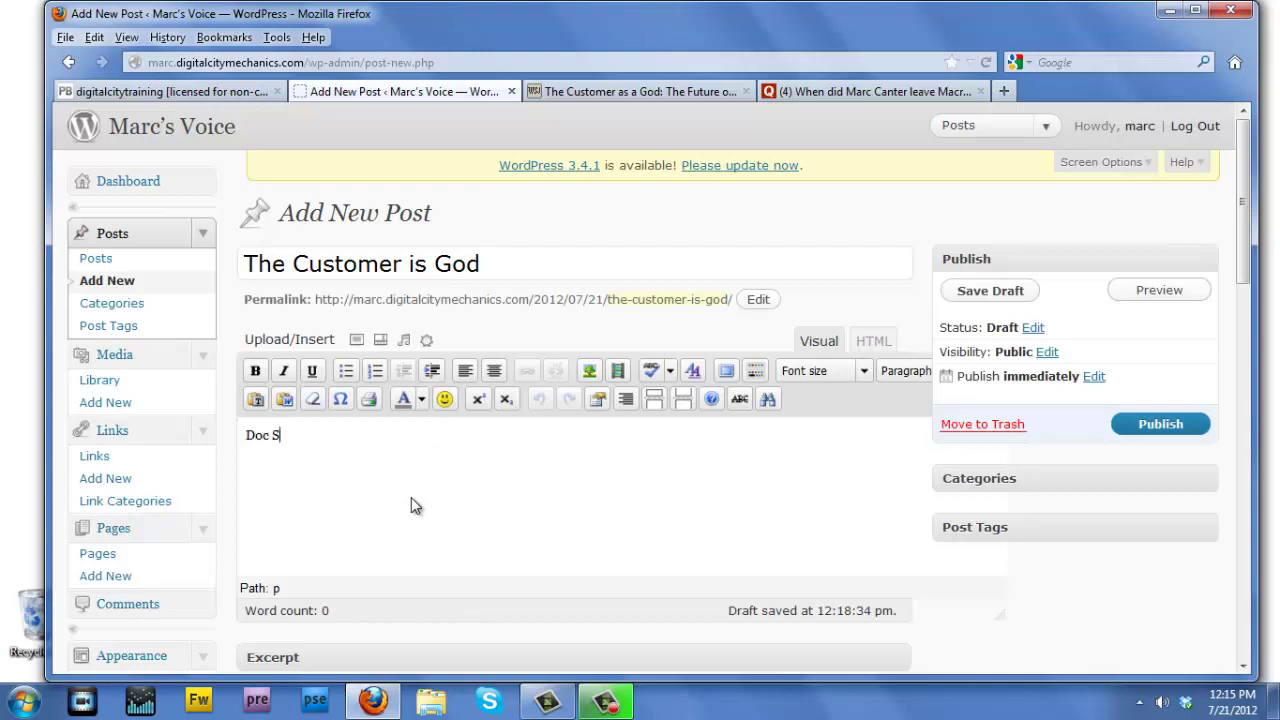
text(earls is hitting the big tim)
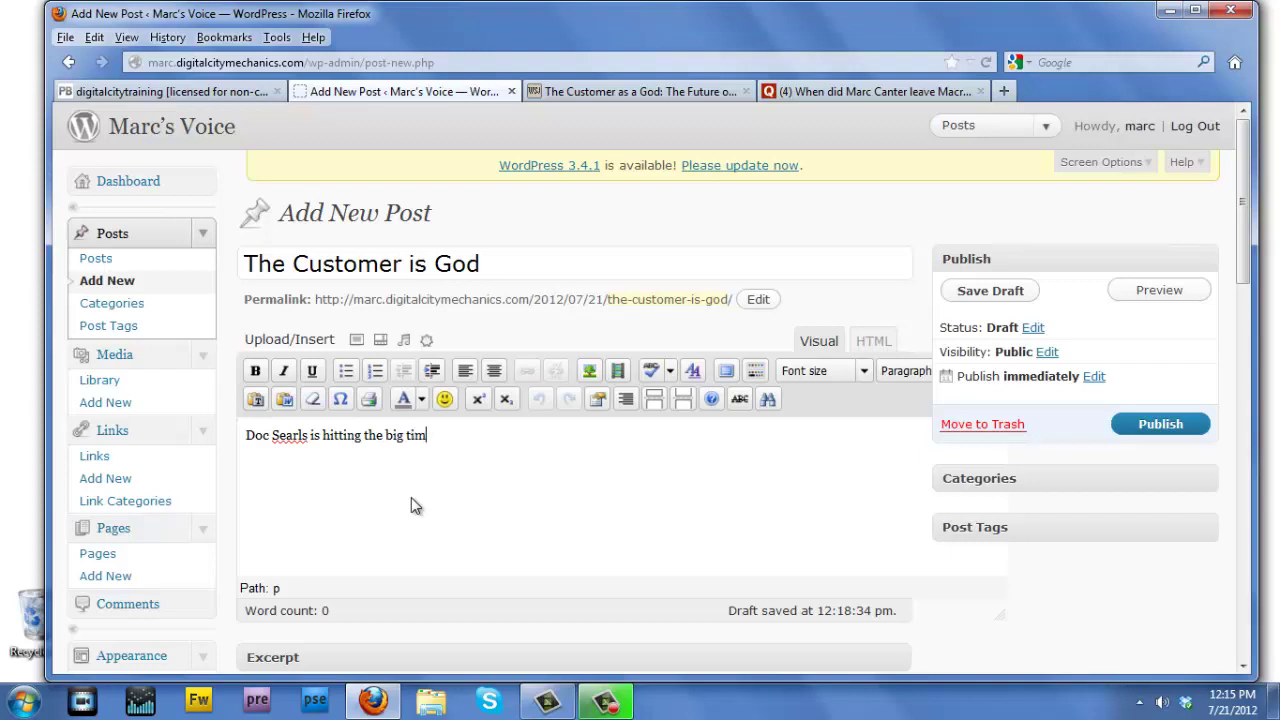
text(e.  He's got an arti)
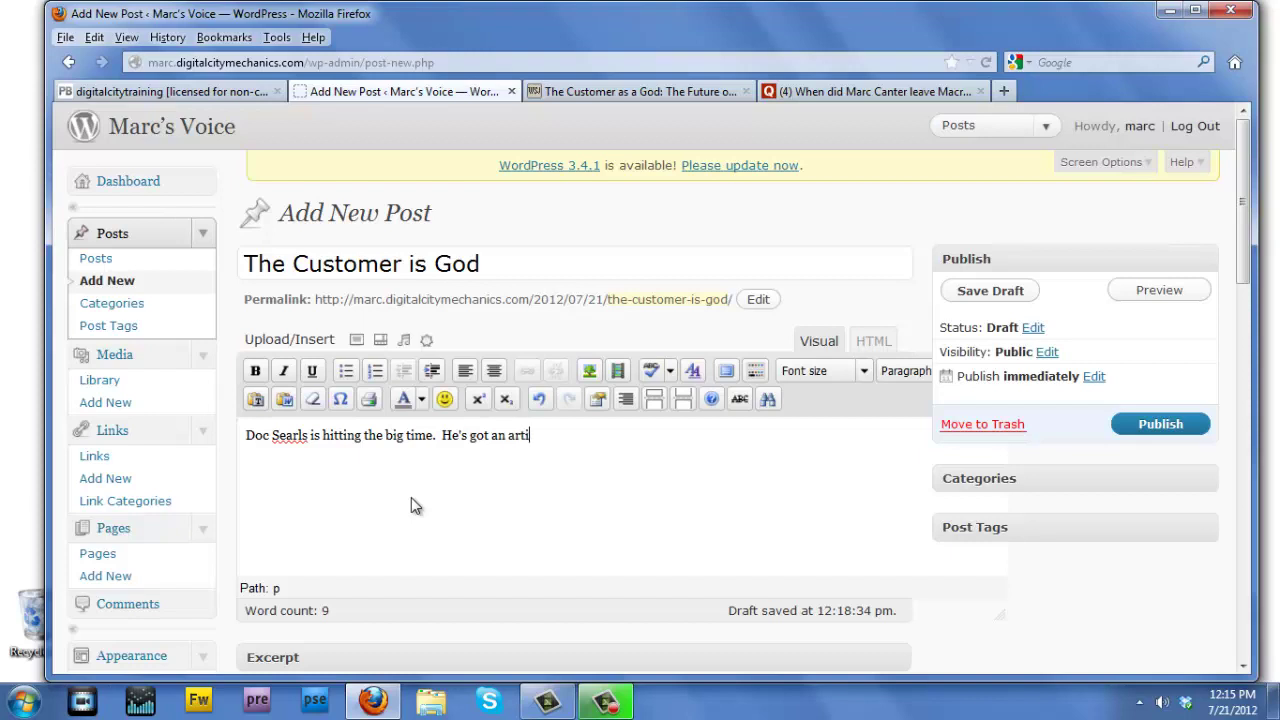
text(cle in the WSJ jurn)
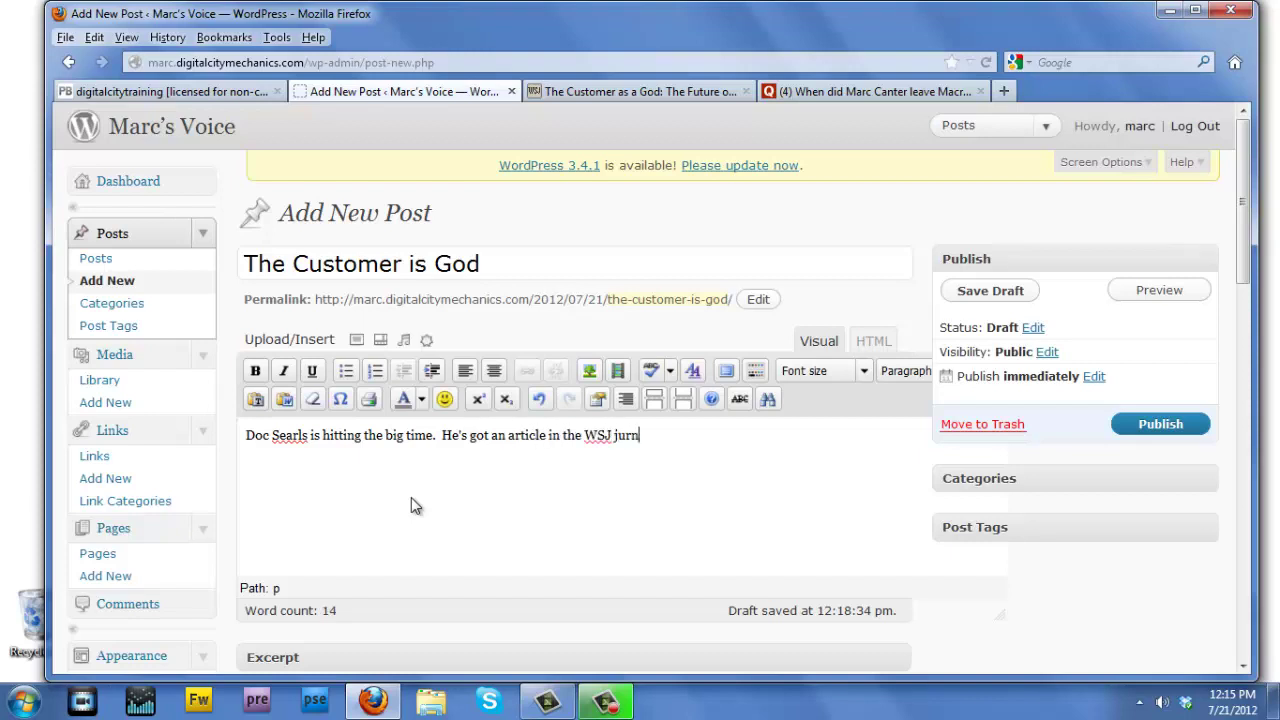
text(jour)
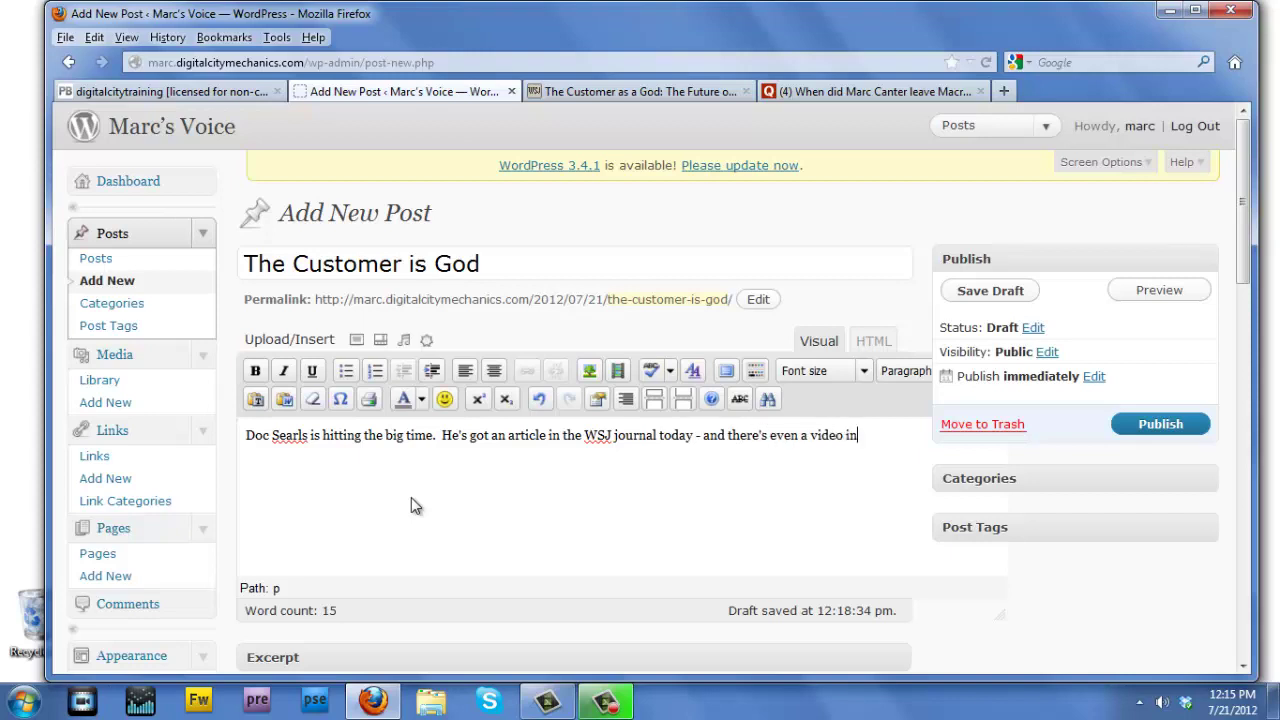
text(iuew)
Copy the WSJ article's web address and link the words "got an article in the WSJ journal today" to it
click(1194, 9)
click(547, 80)
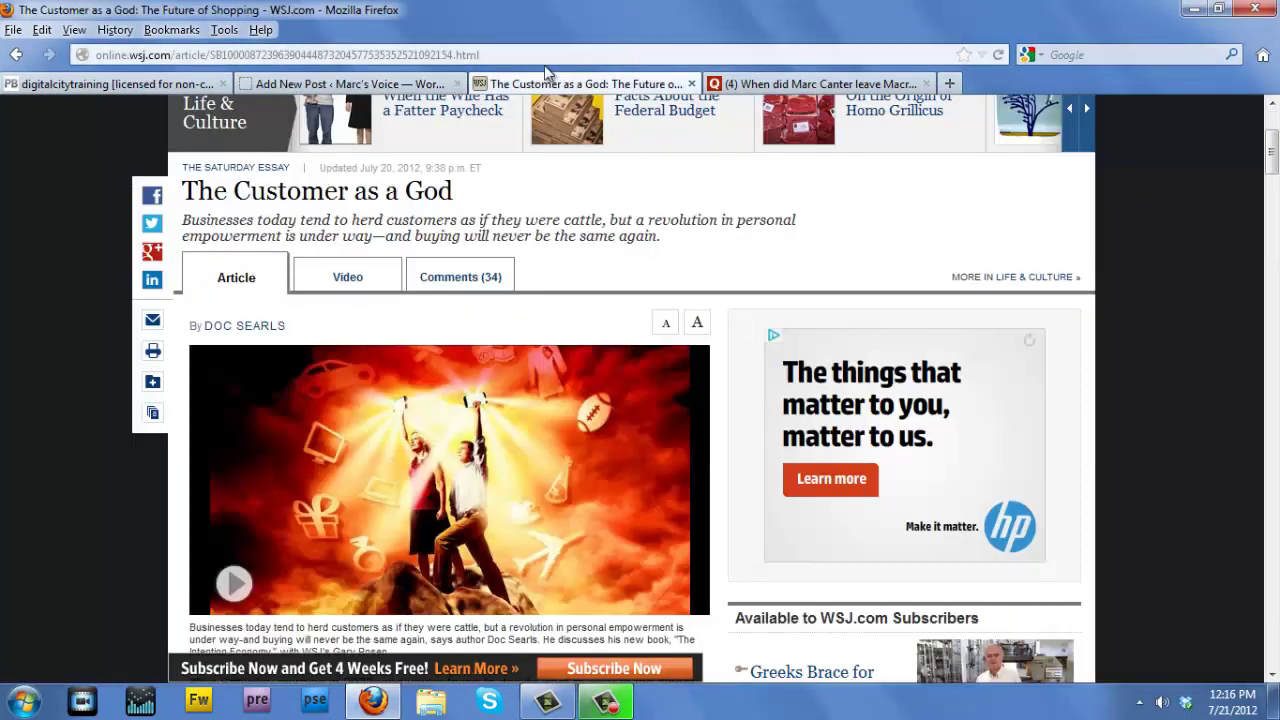
click(507, 51)
key(ctrl+c)
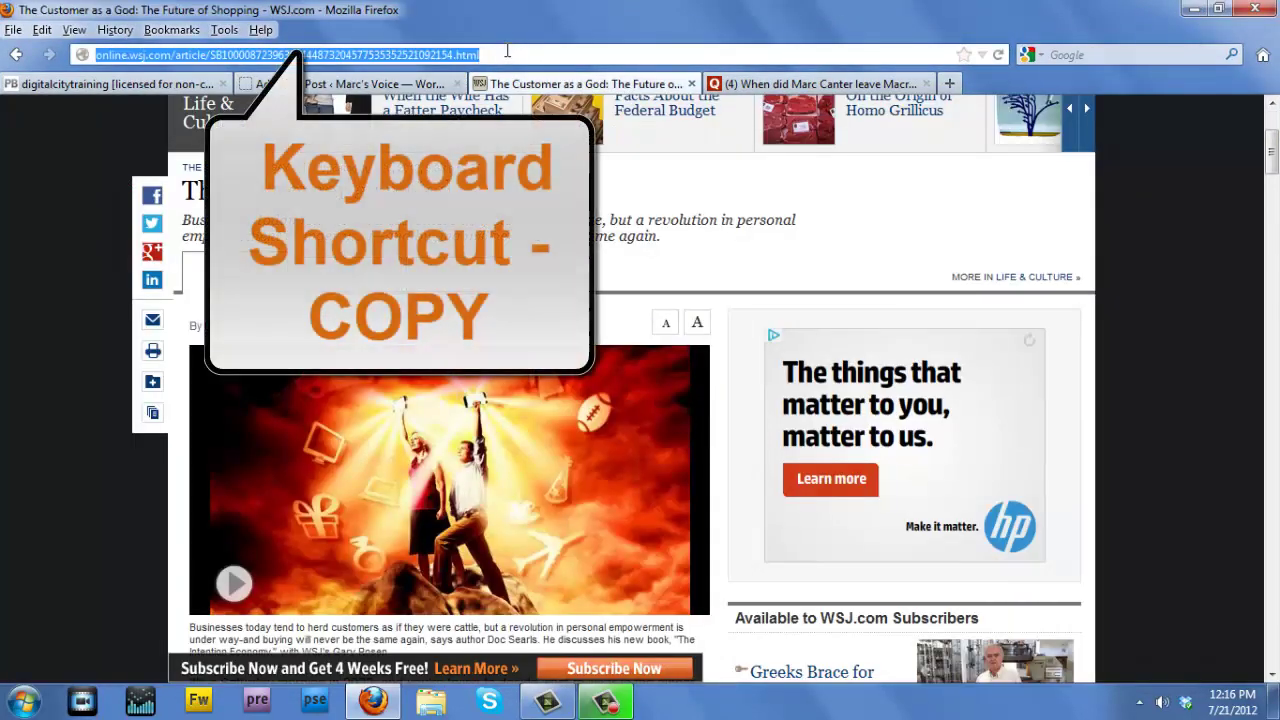
click(410, 86)
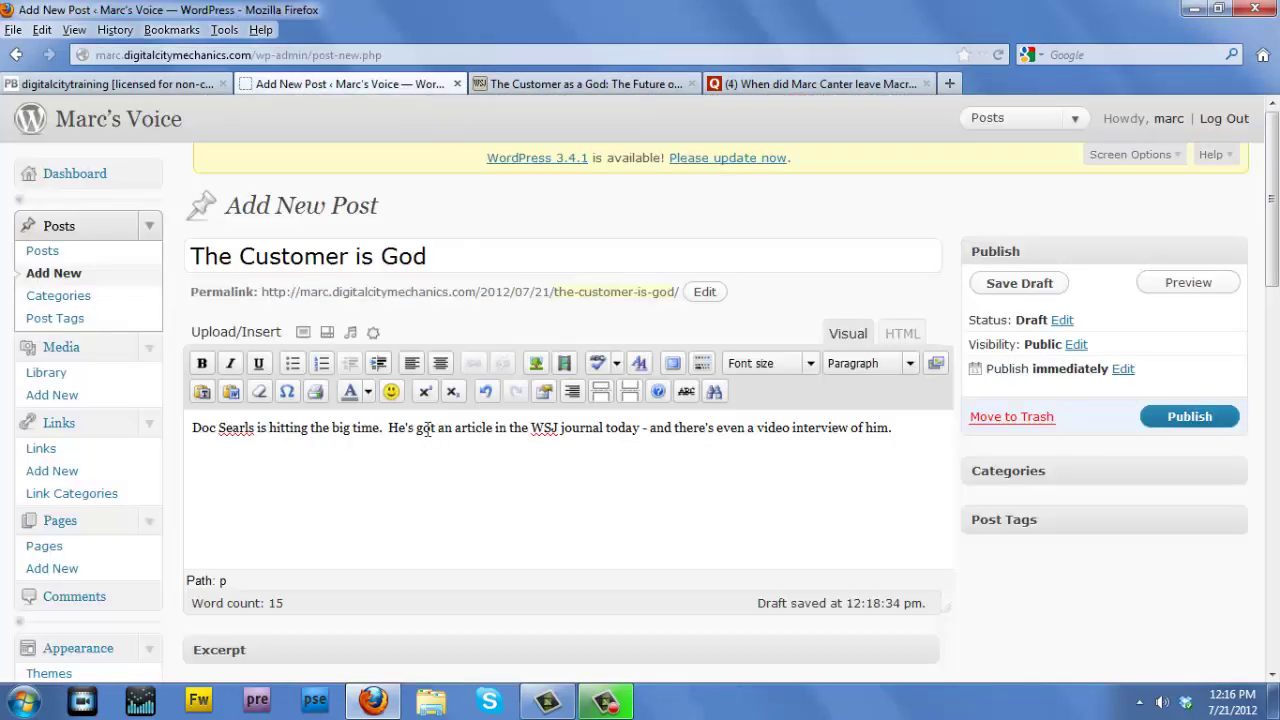
drag(426, 430, 640, 430)
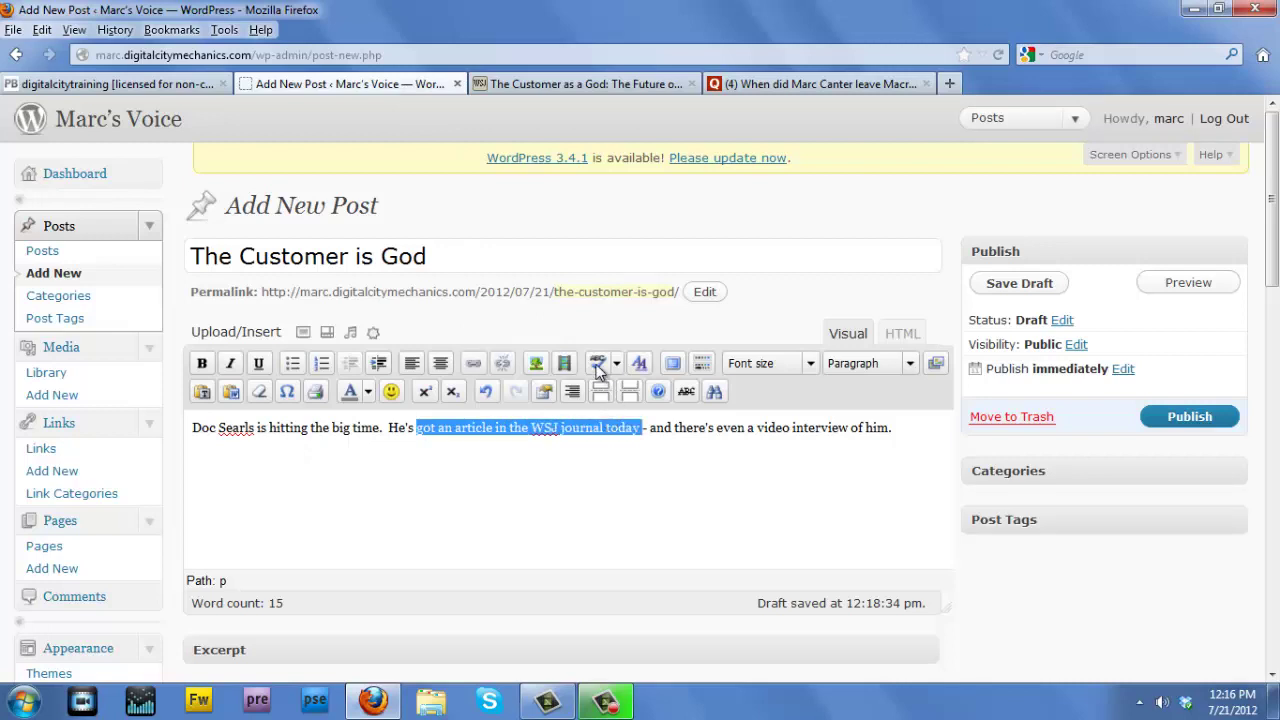
click(475, 365)
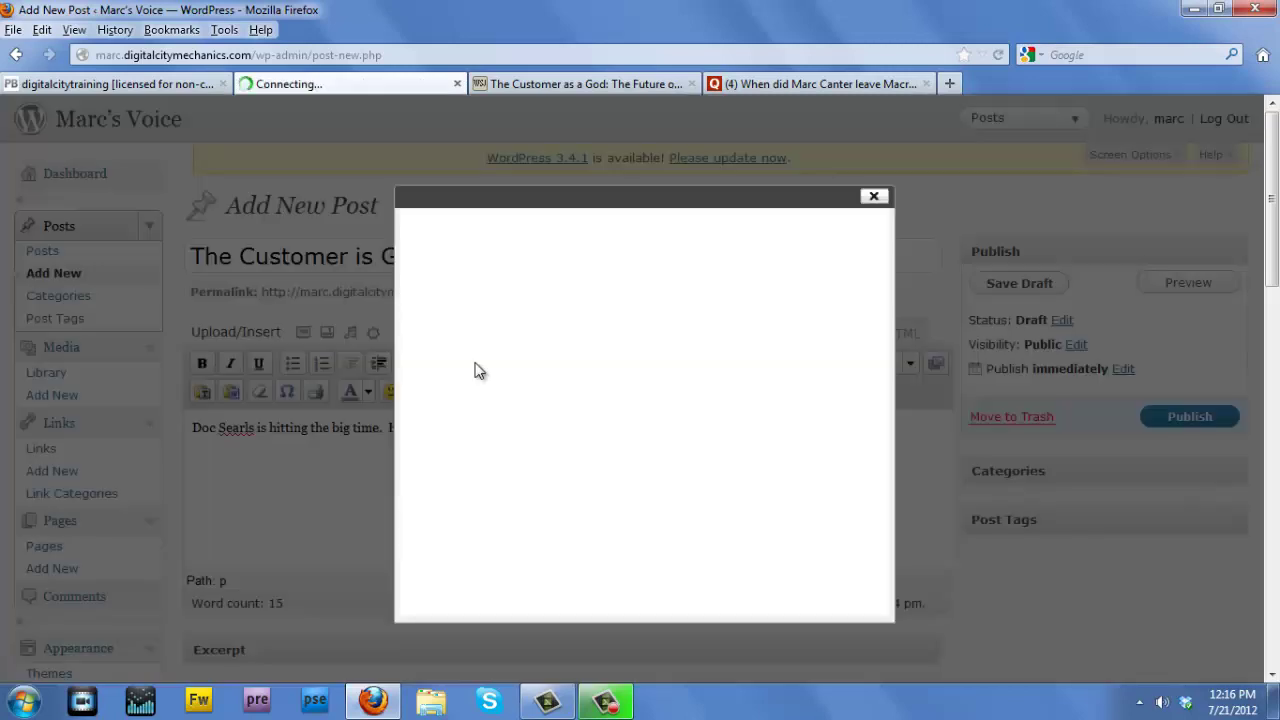
key(ctrl+v)
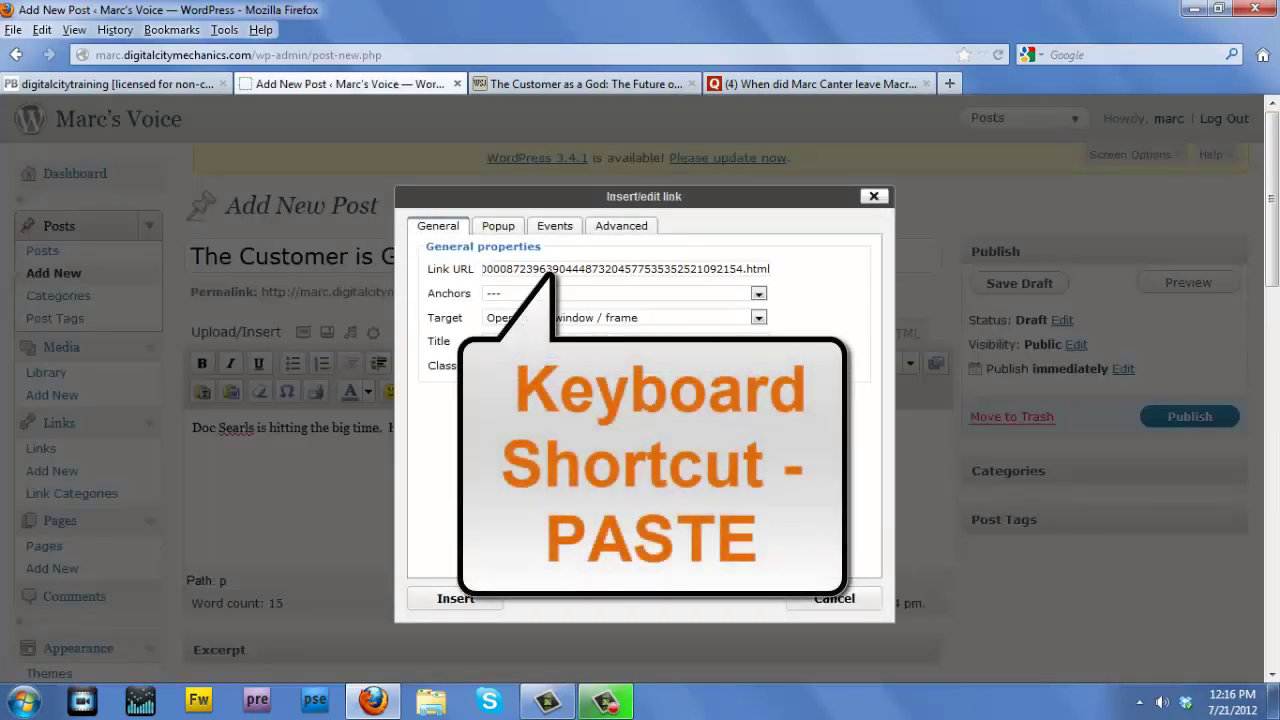
click(460, 600)
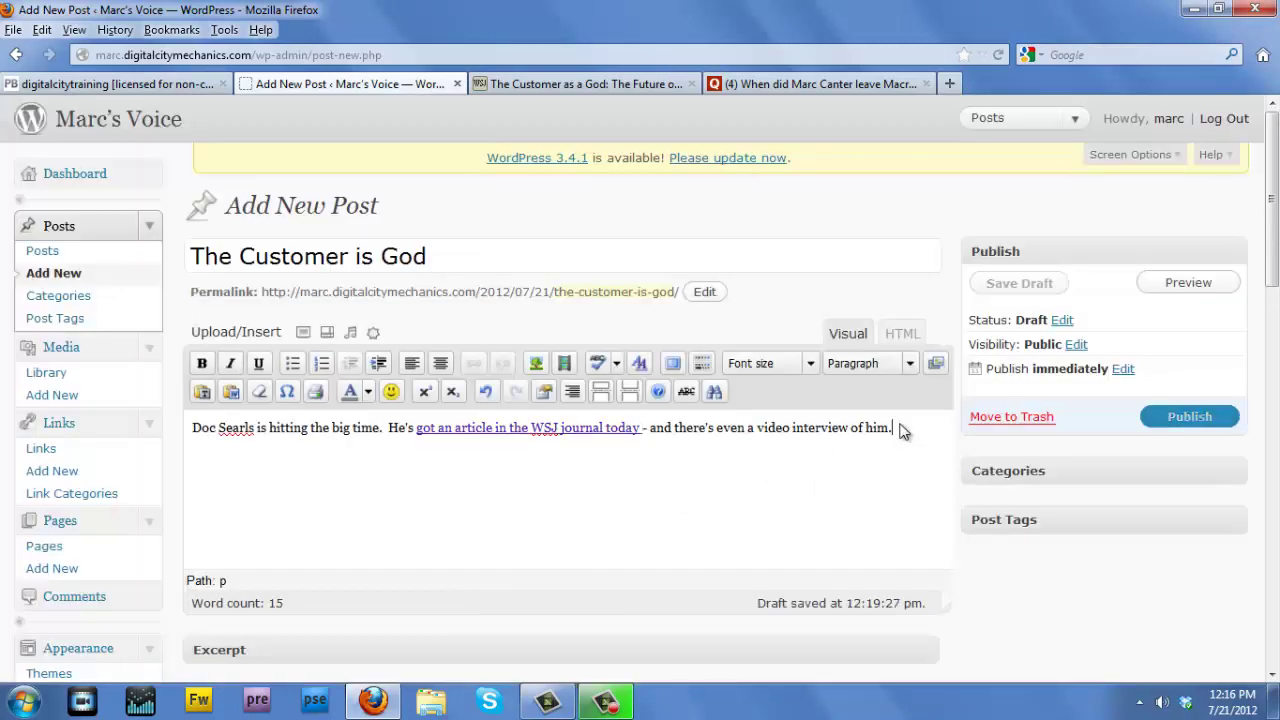
Start a new paragraph, then upload the image "doc in WSJ" from the computer and insert it into the post at full size
key(Return)
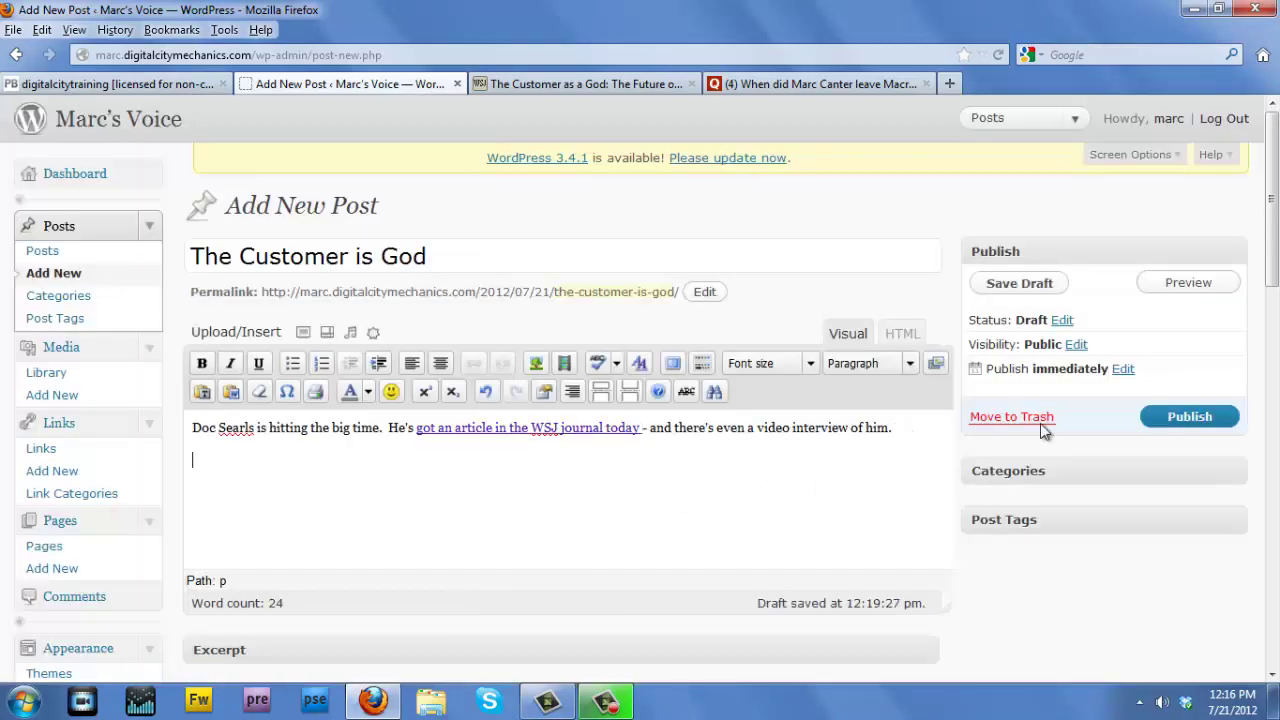
click(327, 332)
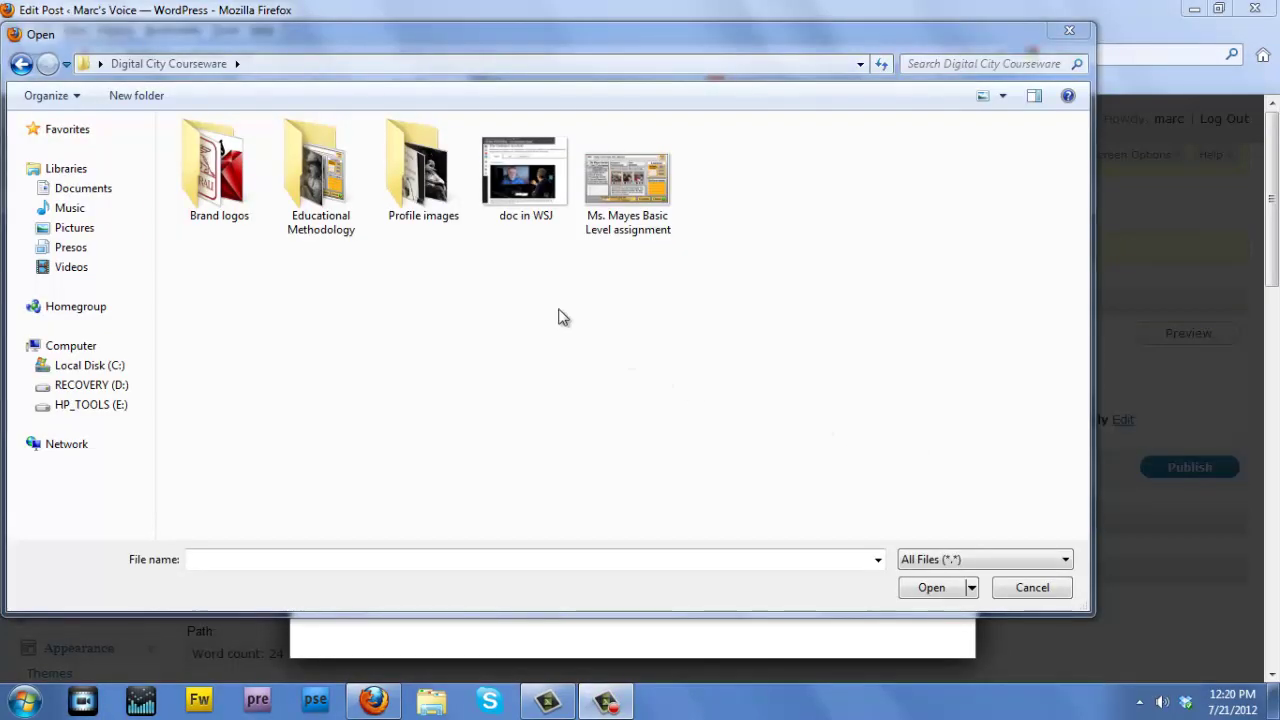
double_click(525, 200)
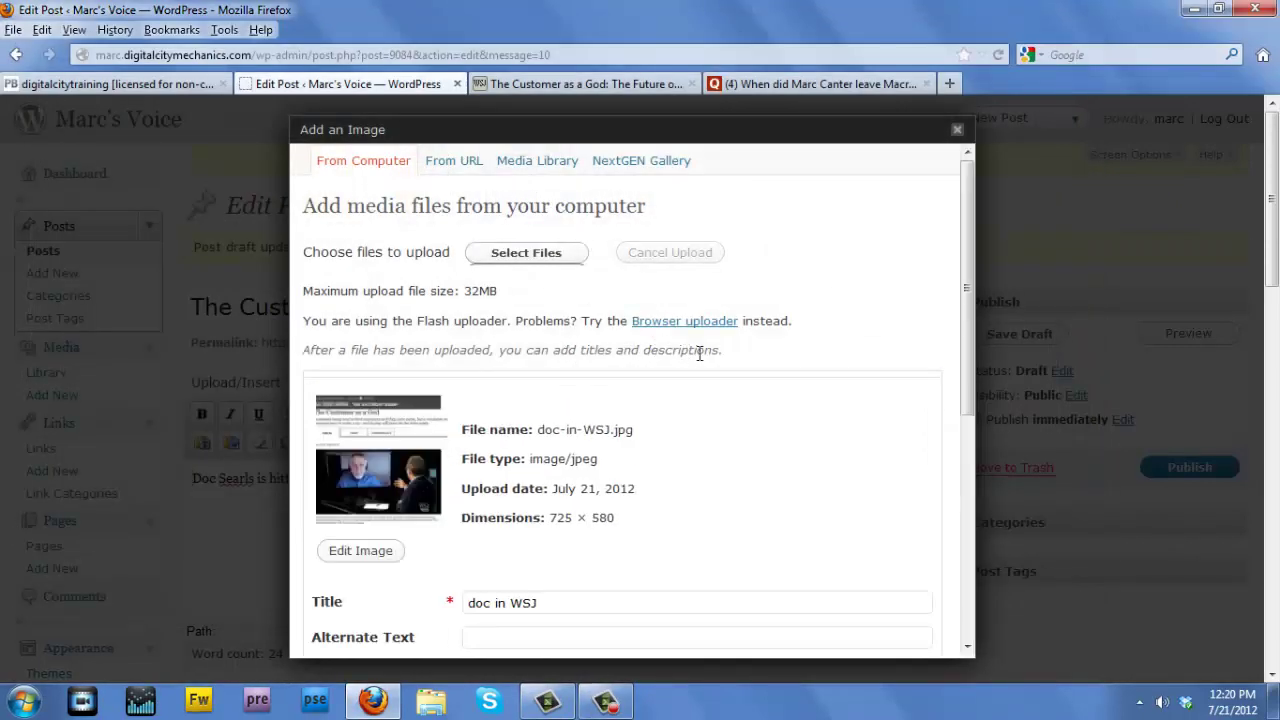
drag(966, 268, 951, 476)
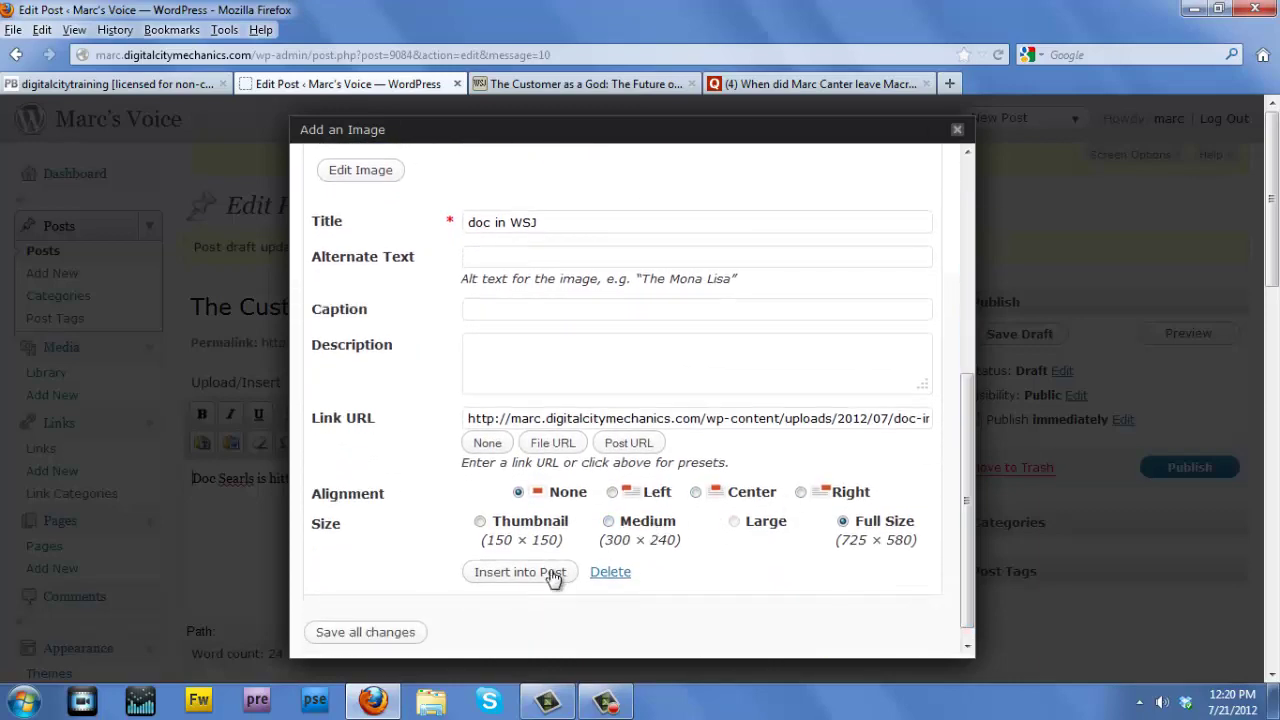
click(519, 578)
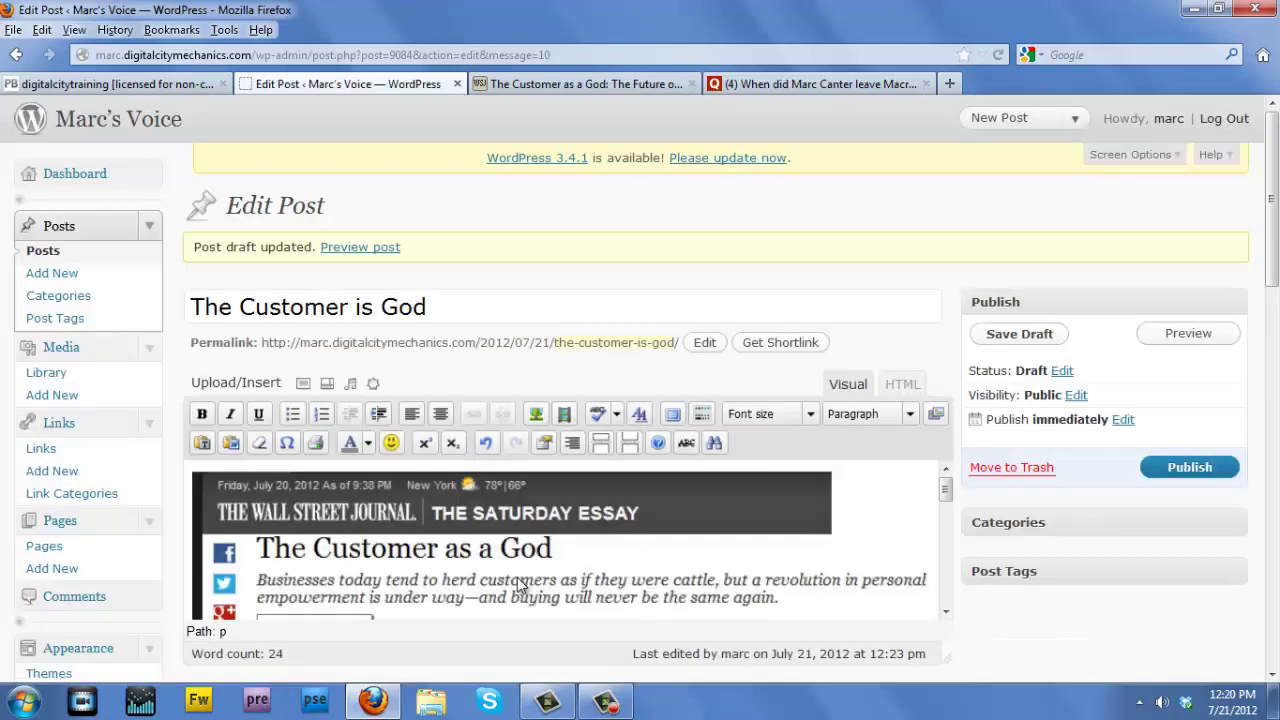
Scale the inserted "doc in WSJ" image to 70% and update it in the post
click(346, 513)
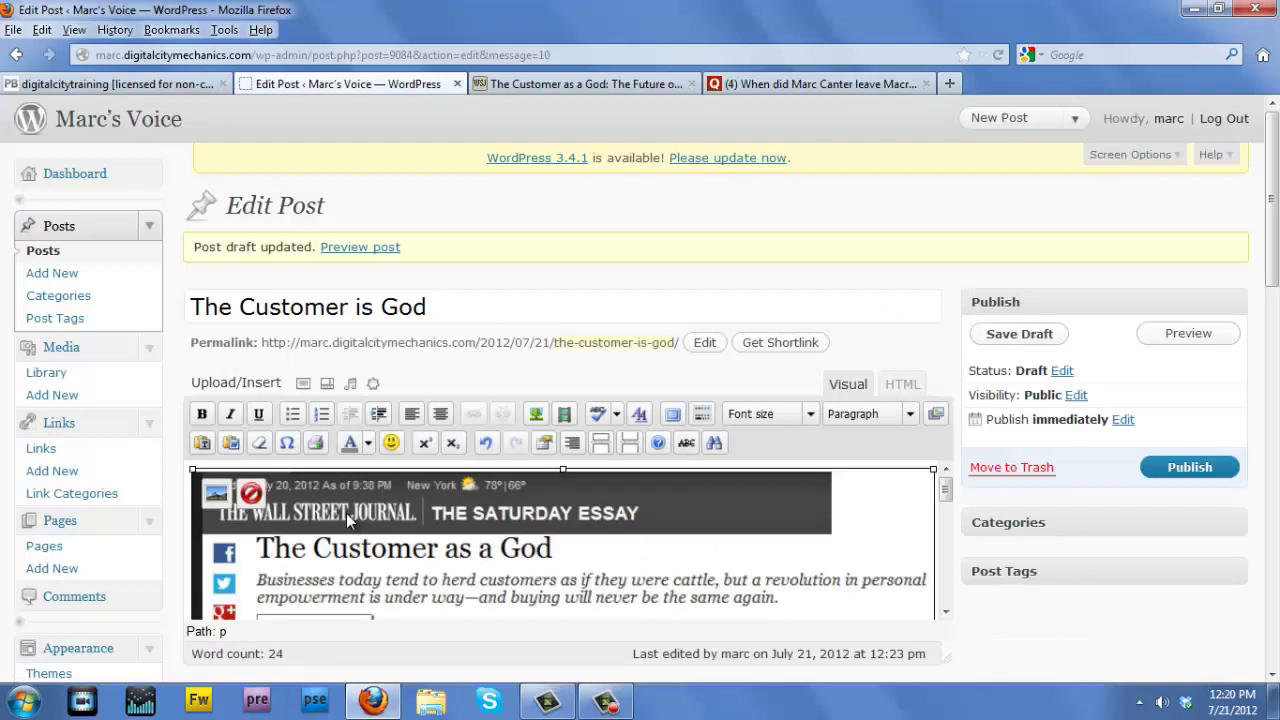
click(218, 493)
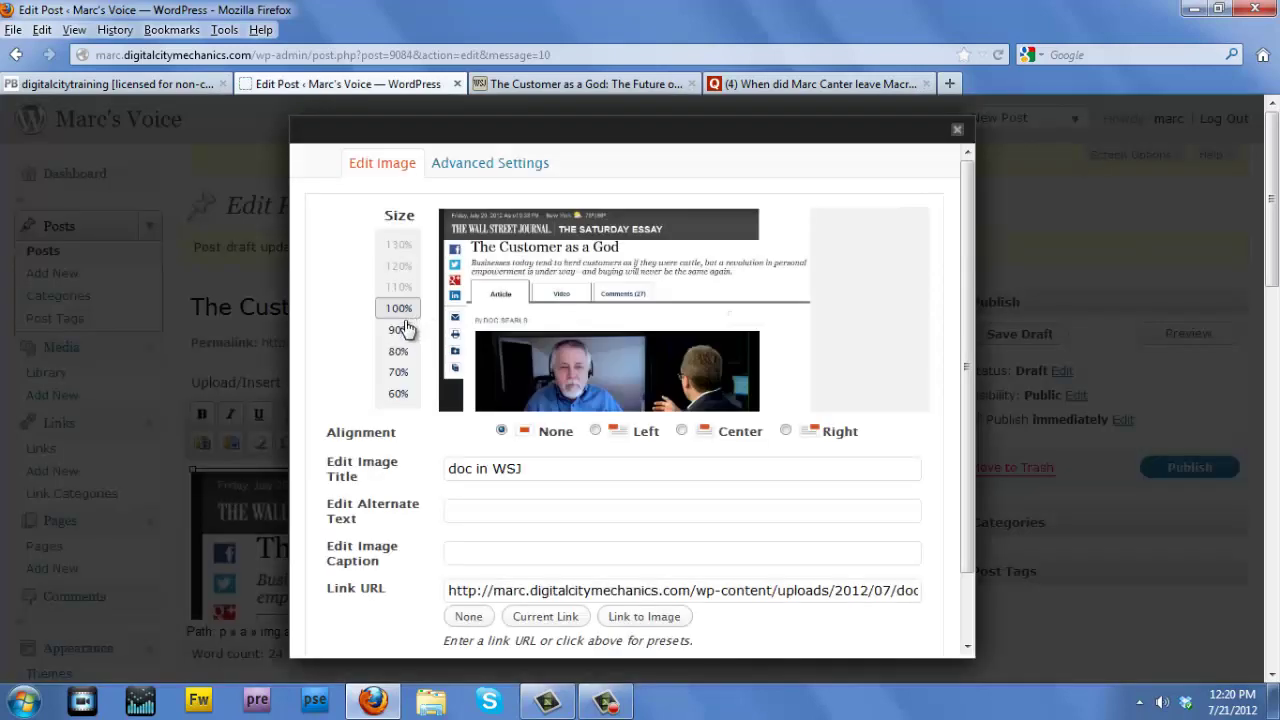
click(403, 377)
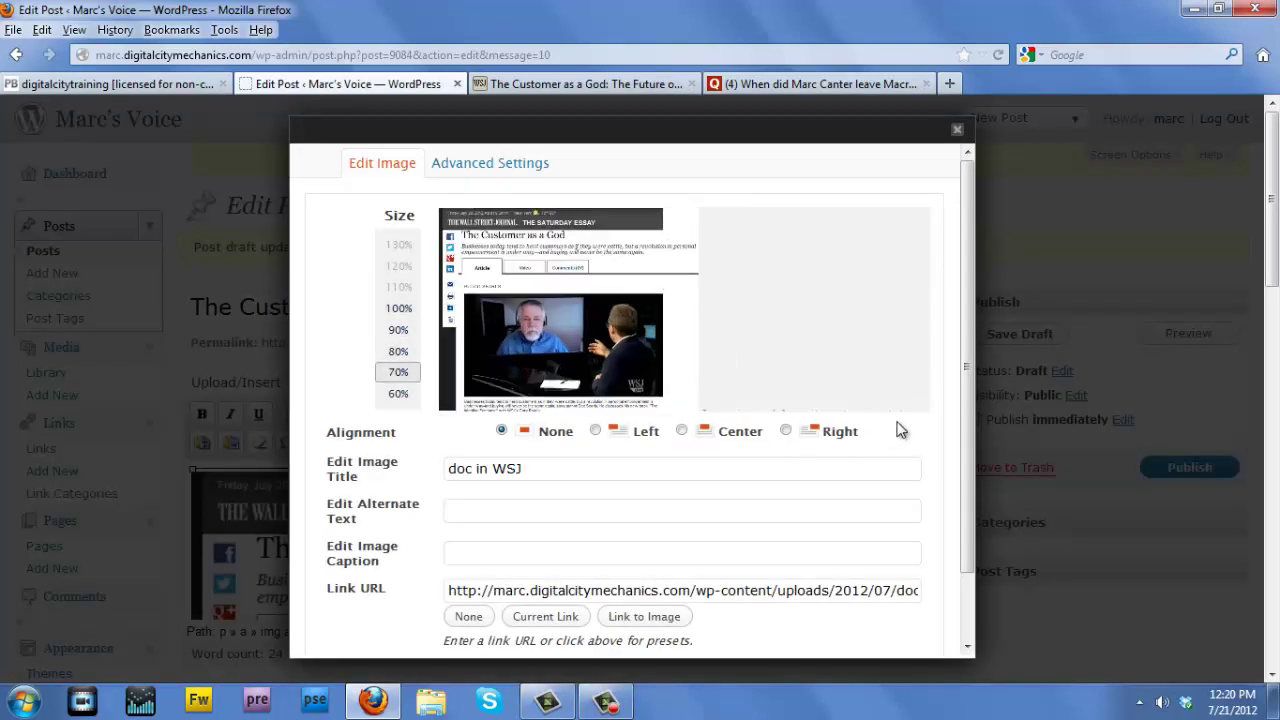
drag(970, 410, 970, 563)
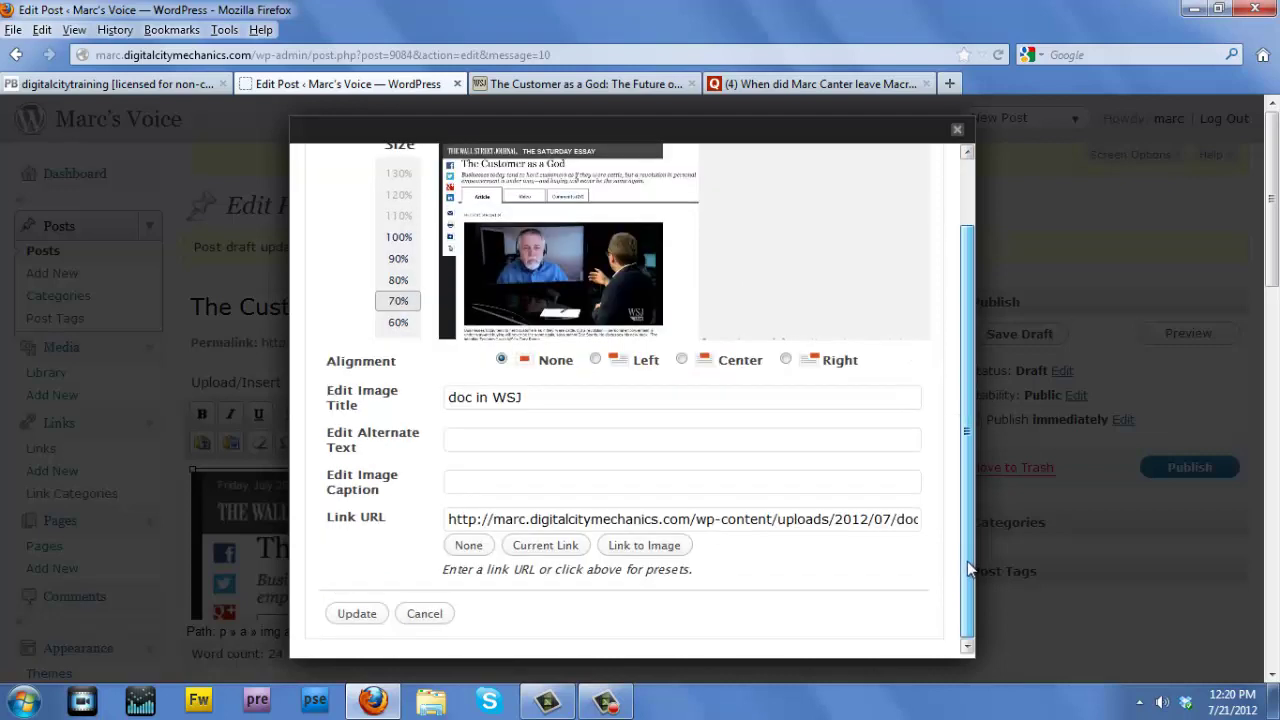
click(366, 614)
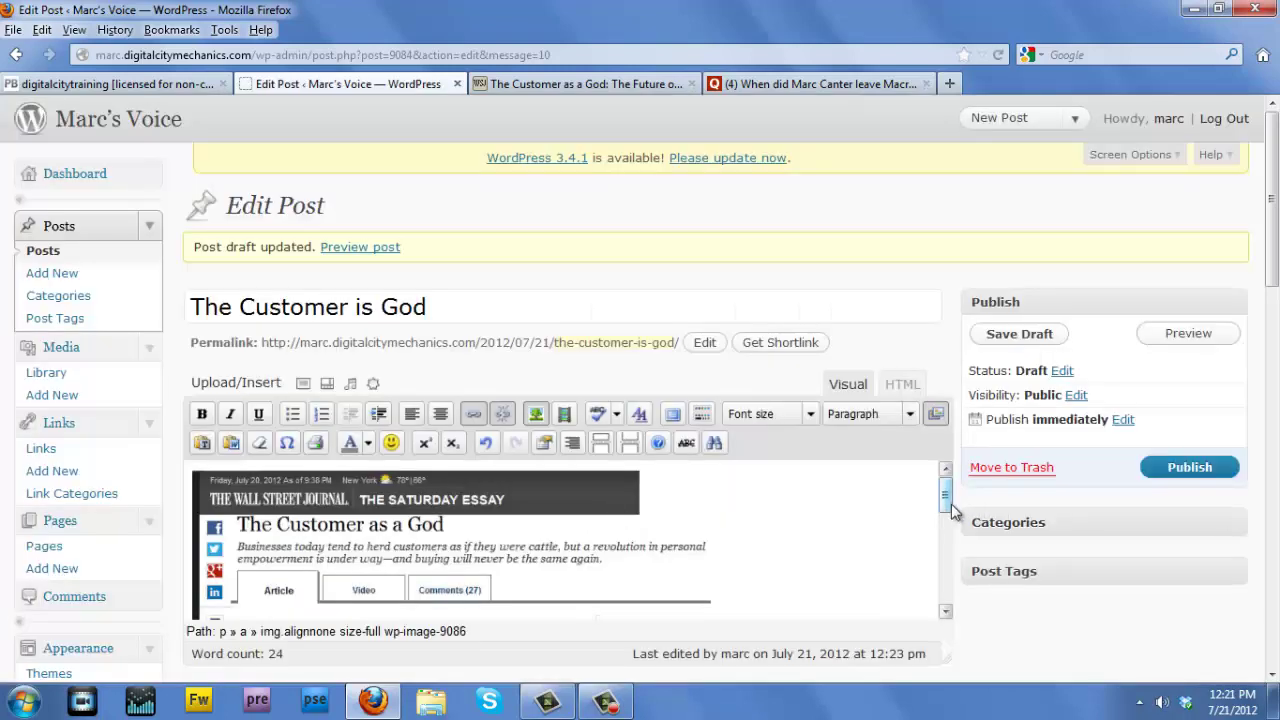
Move the body text above the inserted image and separate the two with a paragraph break
drag(951, 511, 953, 628)
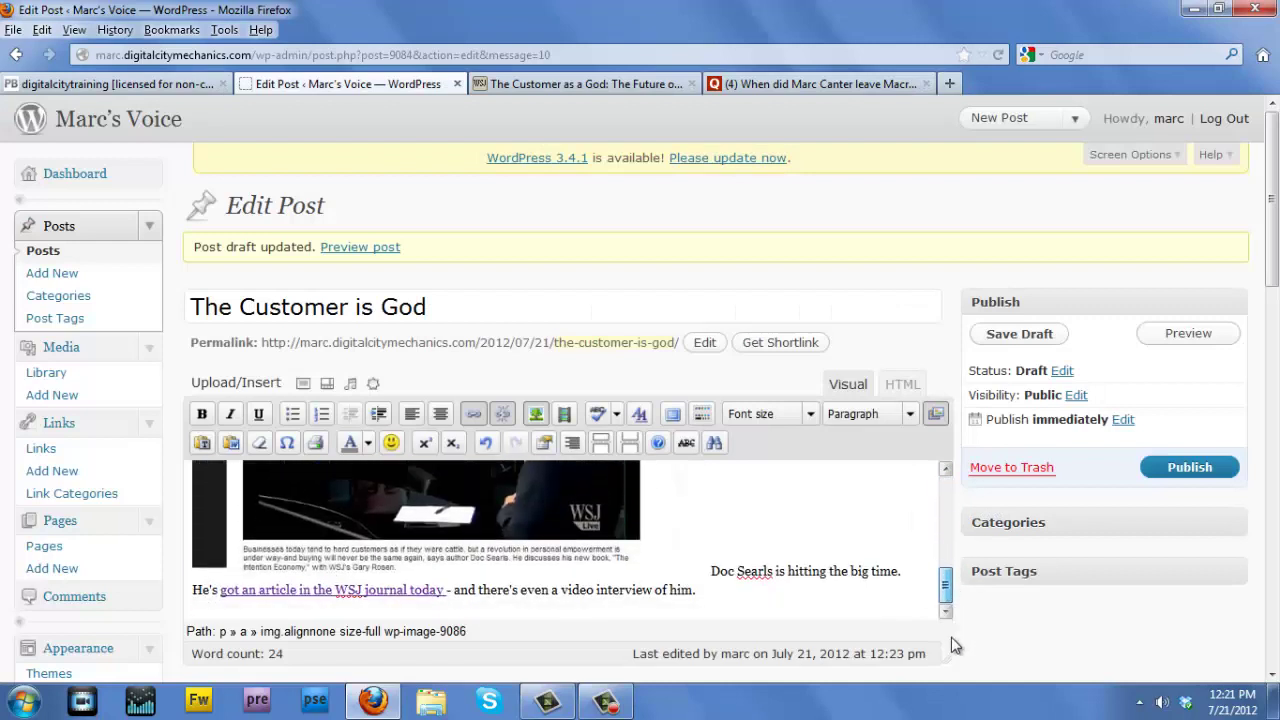
click(713, 572)
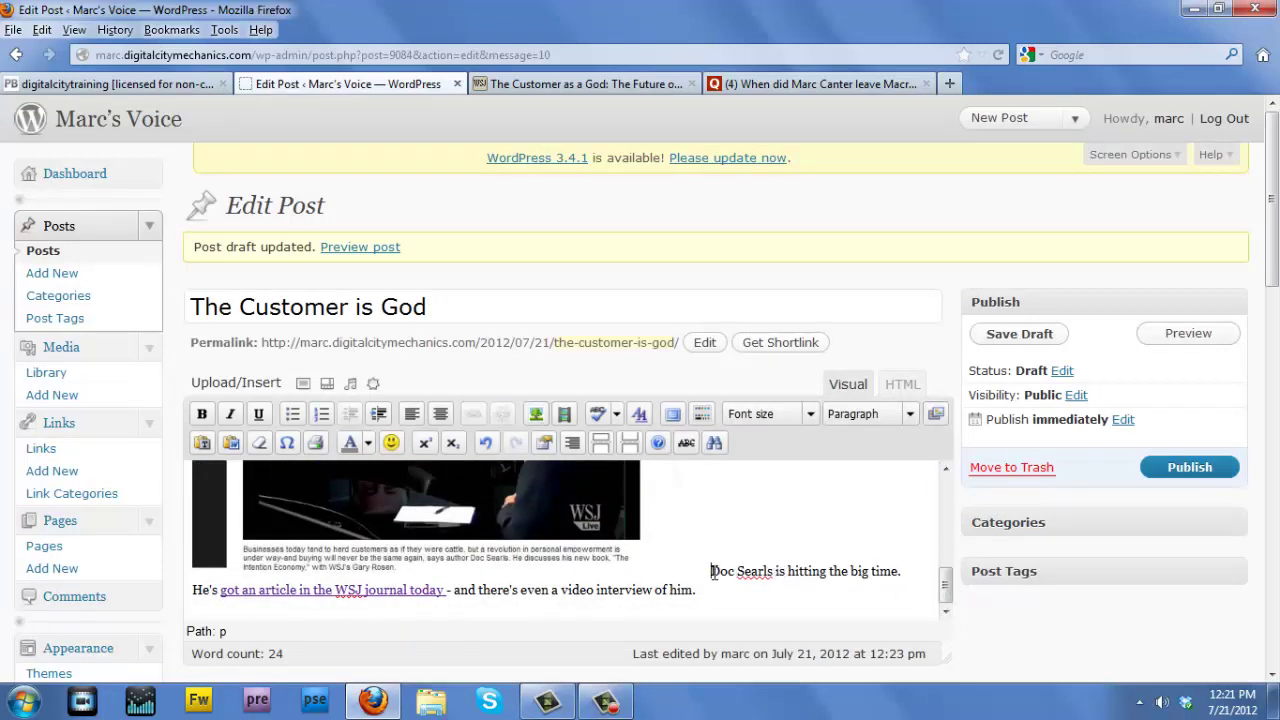
drag(590, 512, 716, 600)
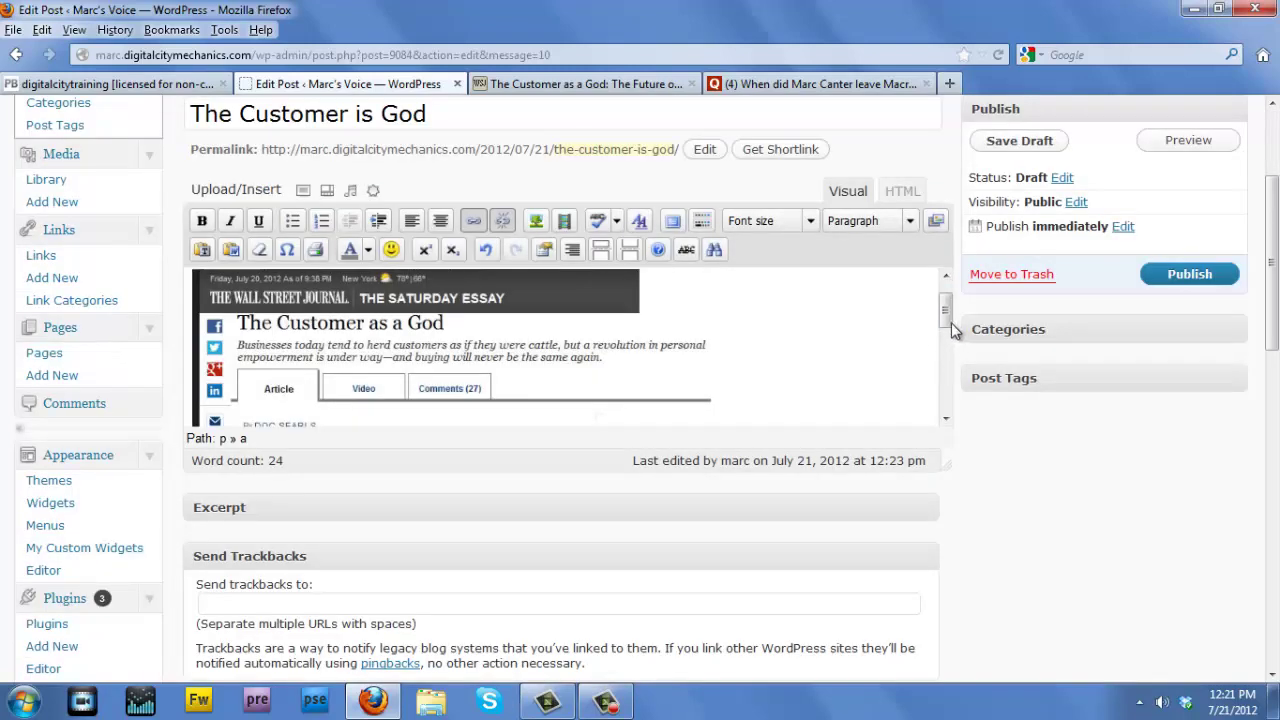
scroll(945, 305, up, 1)
click(922, 298)
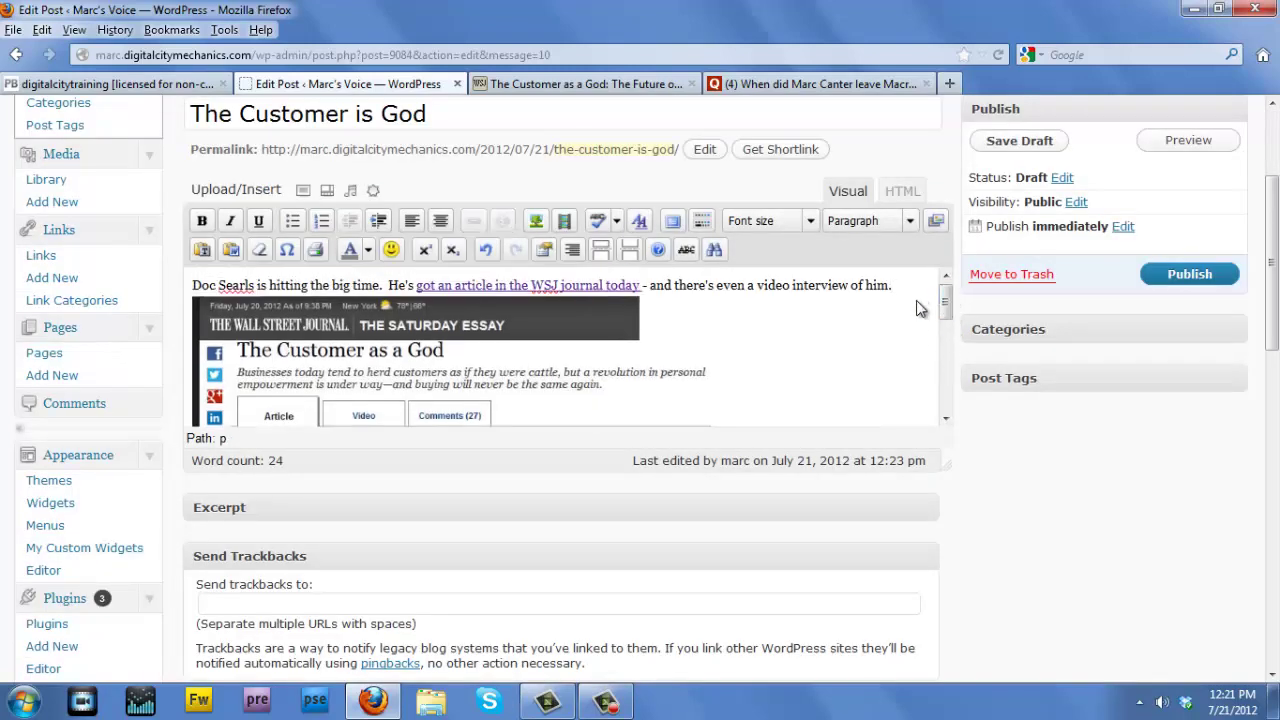
key(Return)
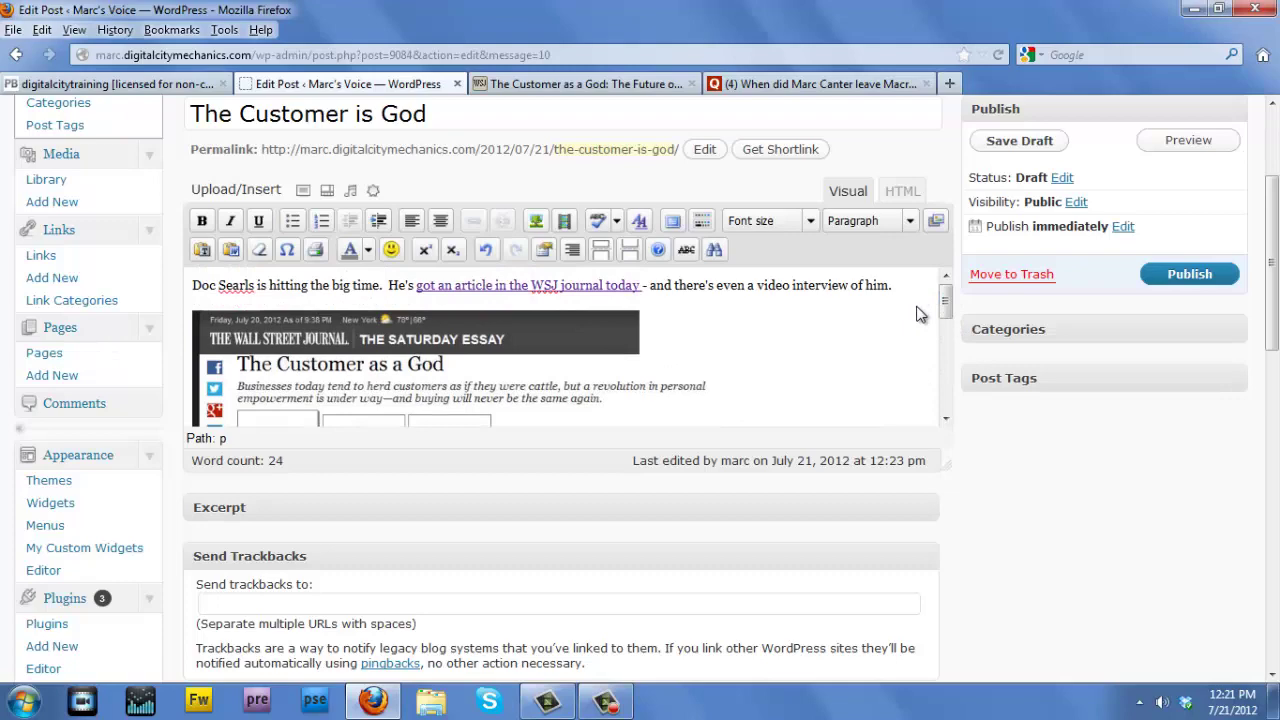
Publish the post and look over how it appears on the live blog's home page
click(1163, 284)
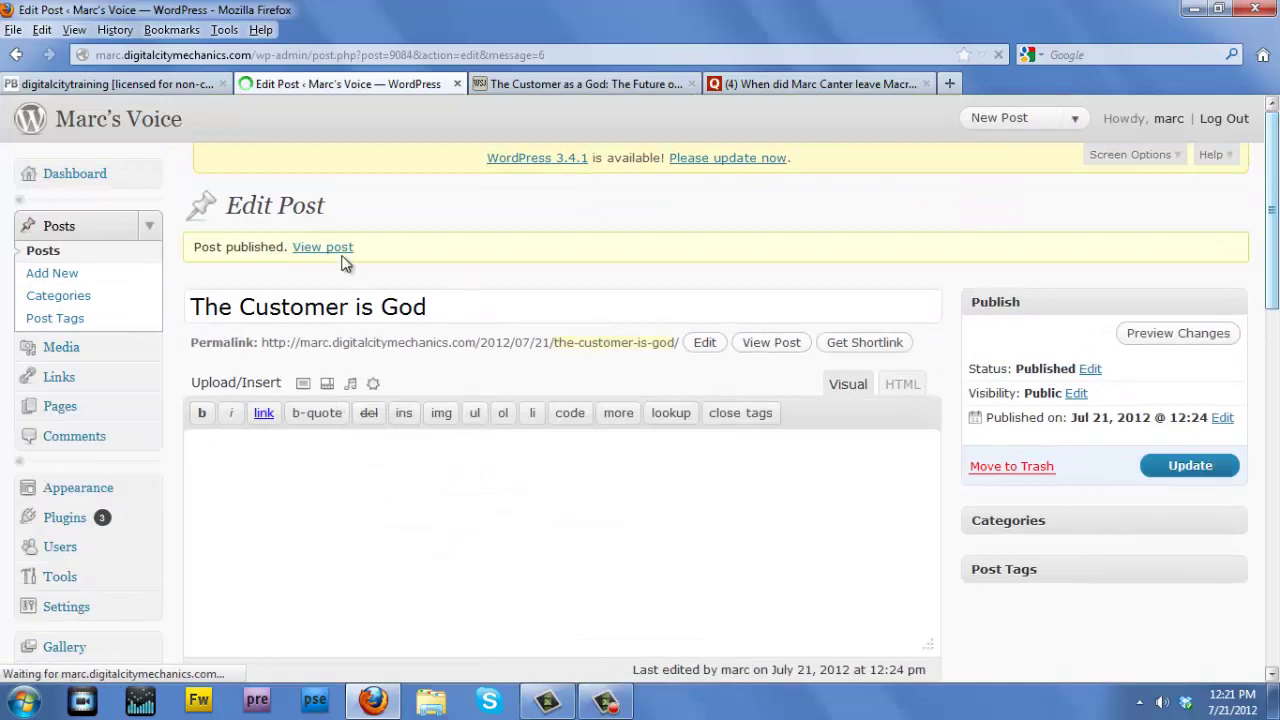
click(145, 130)
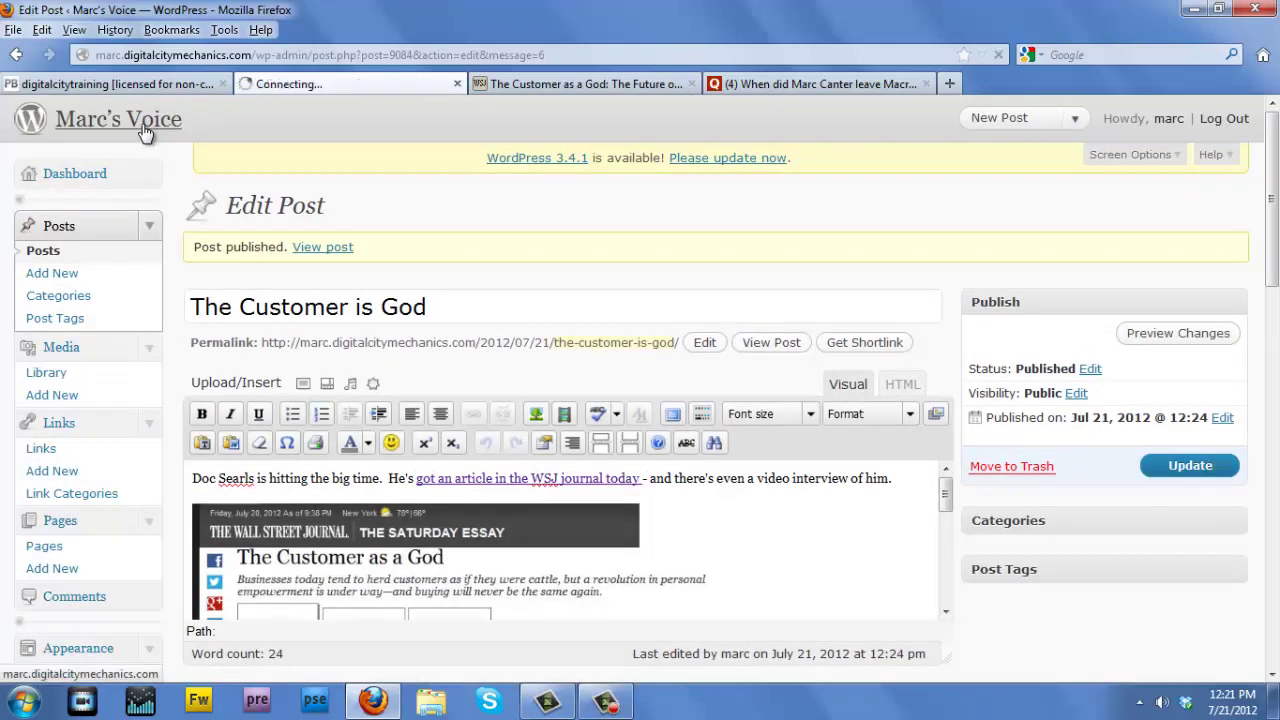
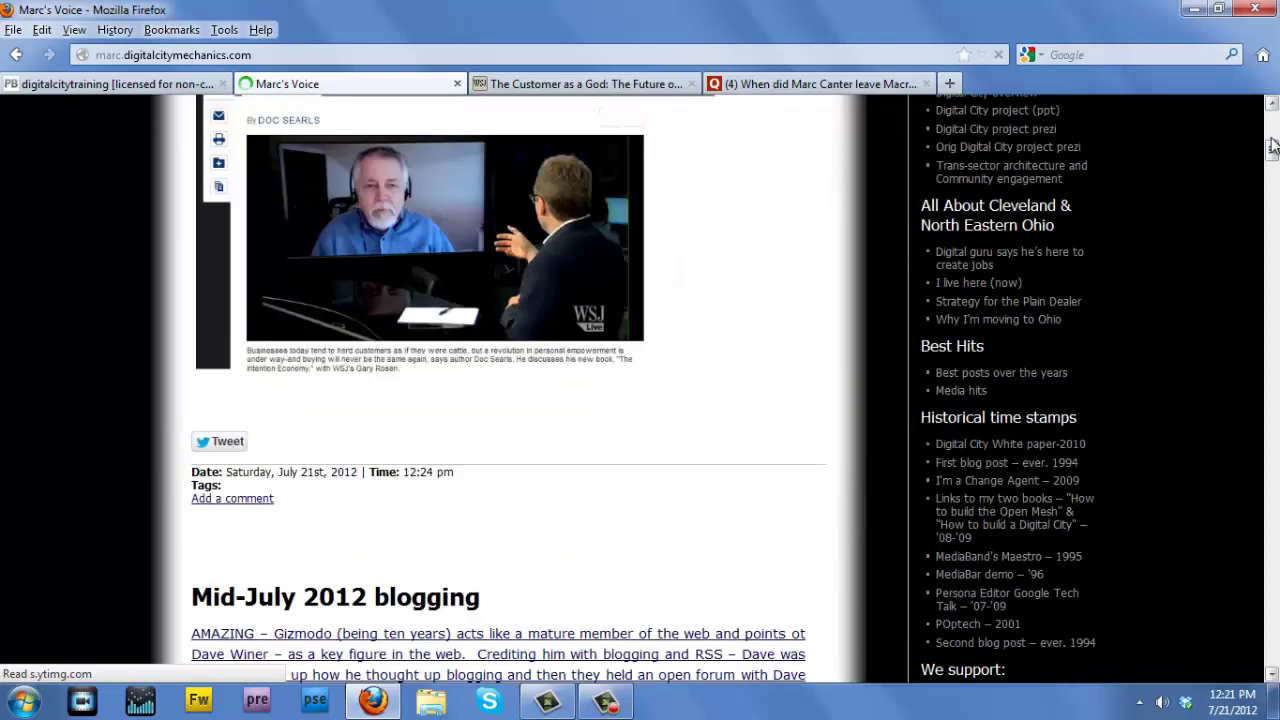
click(1274, 147)
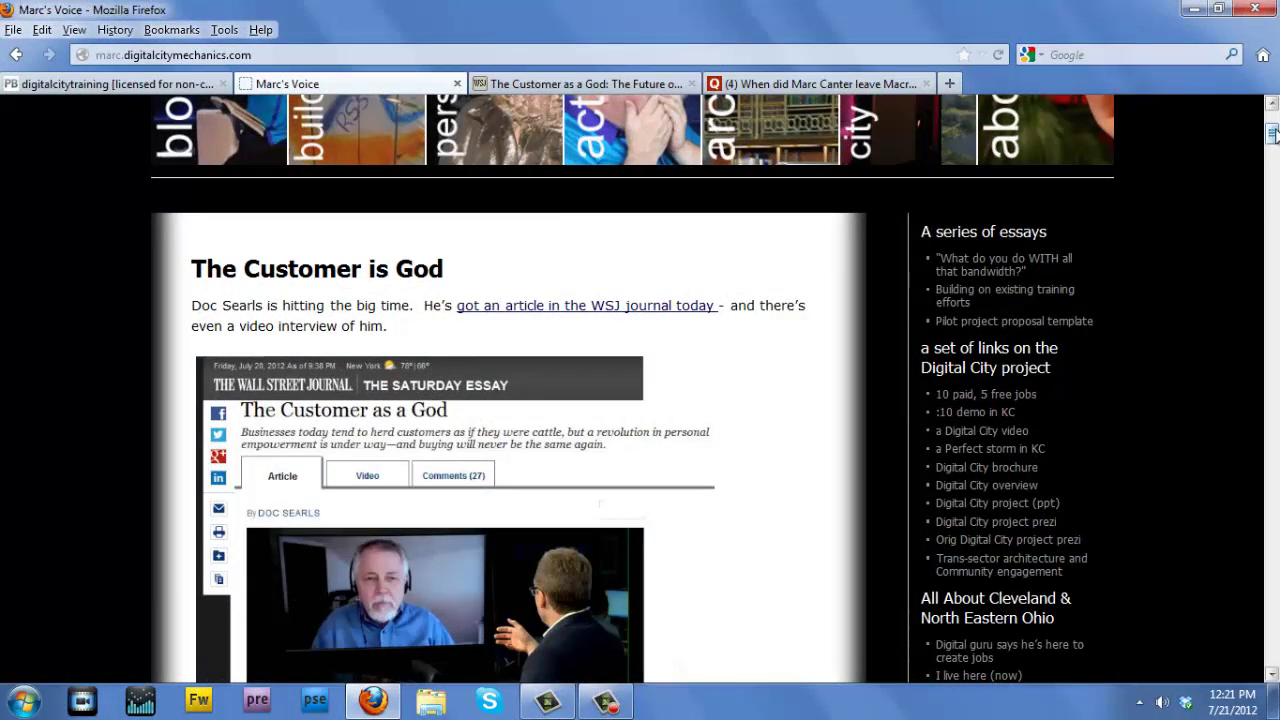
scroll(1262, 145, down, 5)
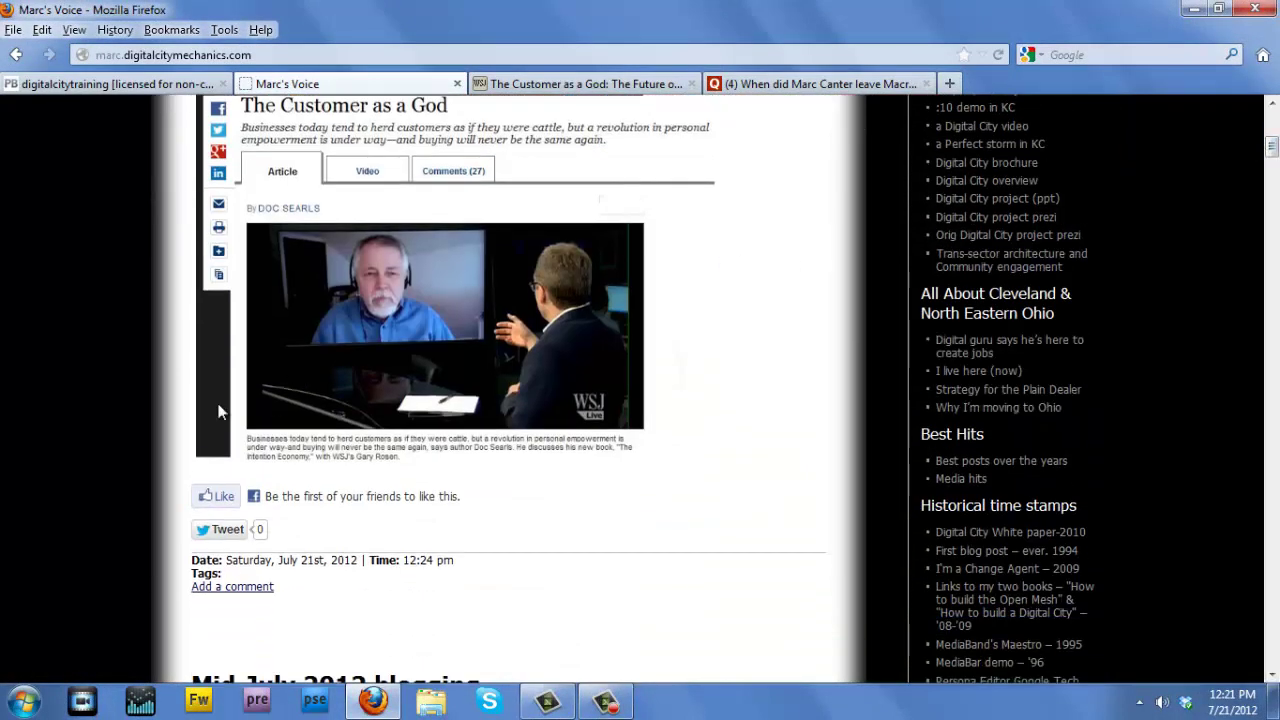
Like the published post and tweet its link, adding "- the Doc meister has hit the bigtime!" to the message
click(223, 498)
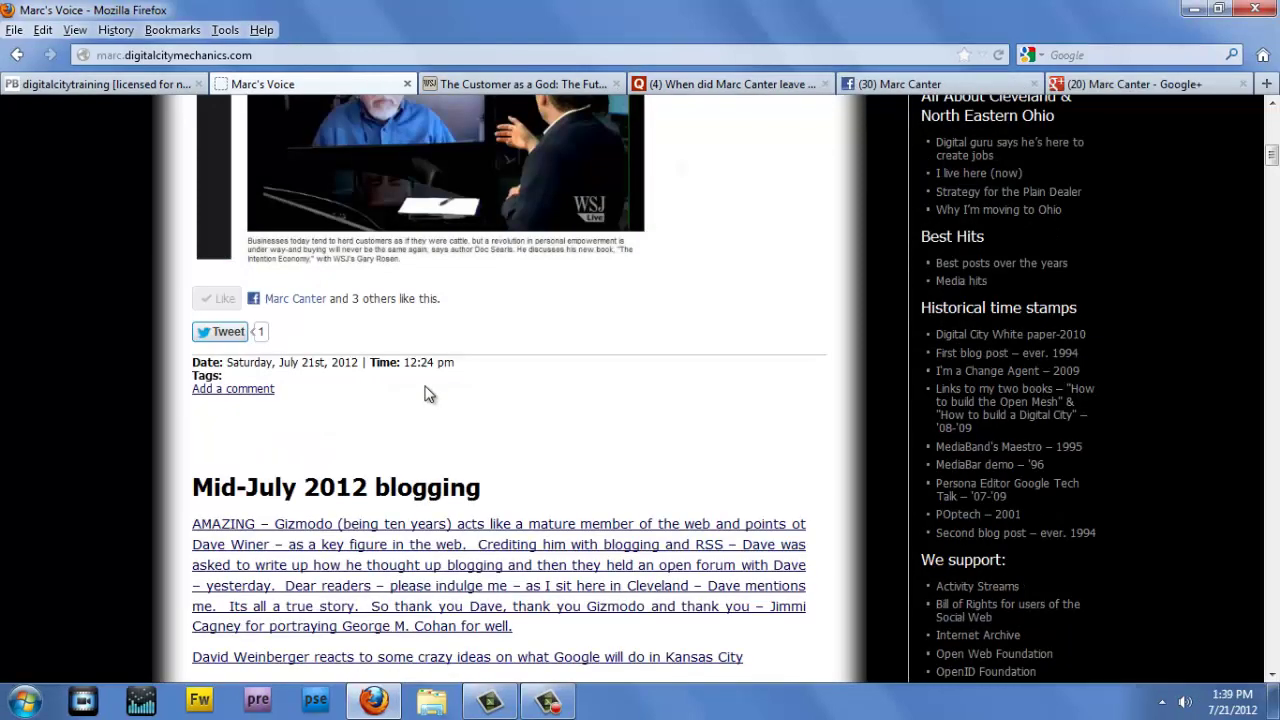
click(222, 332)
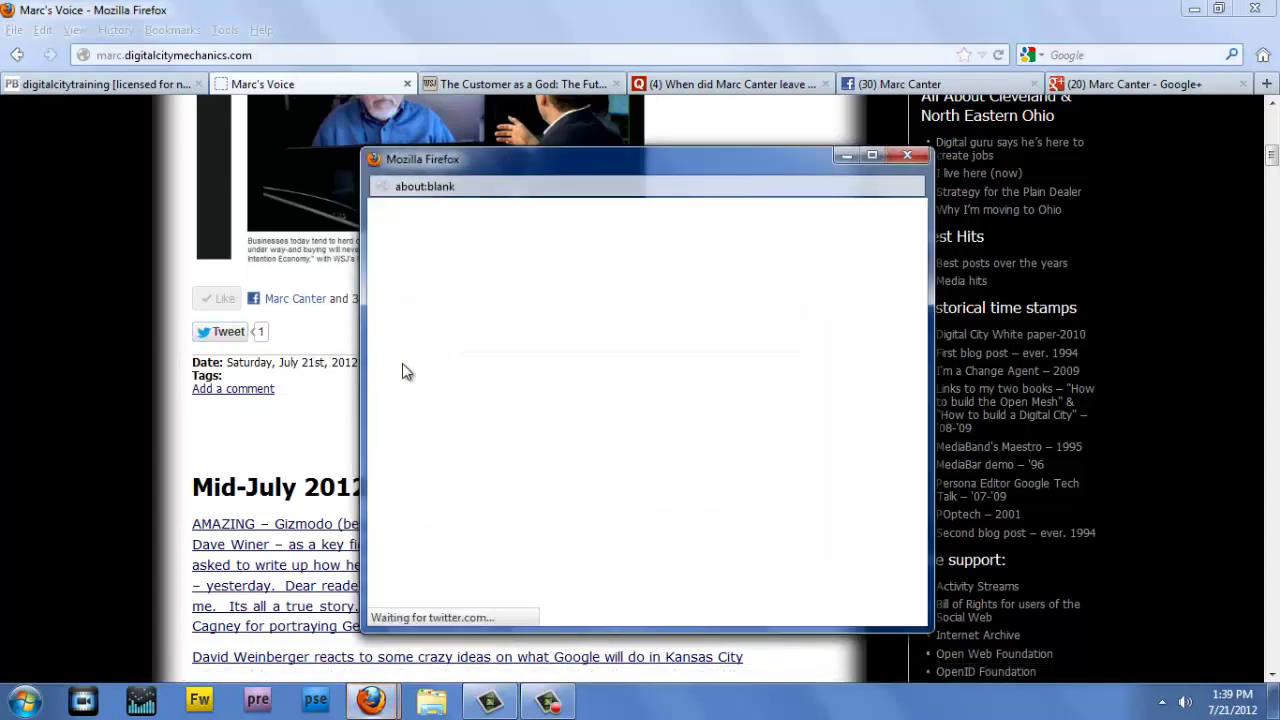
click(578, 324)
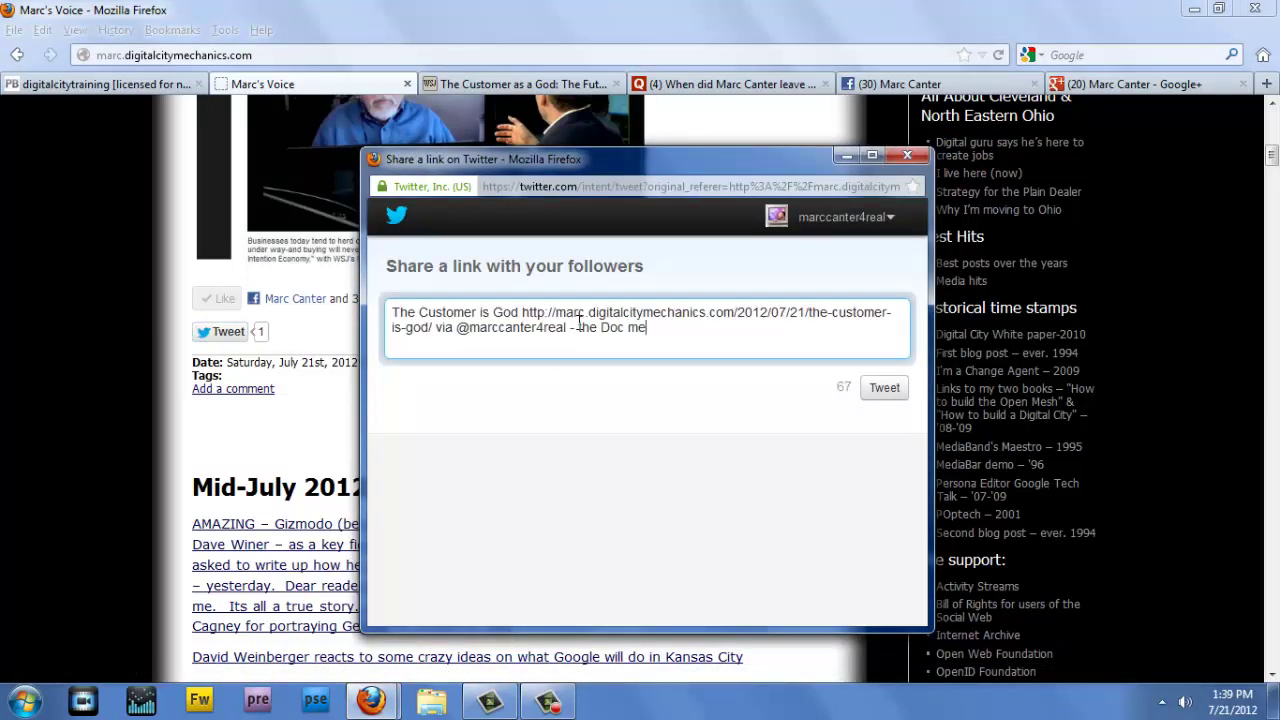
text(-- the Doc meister has hit the bigtime!)
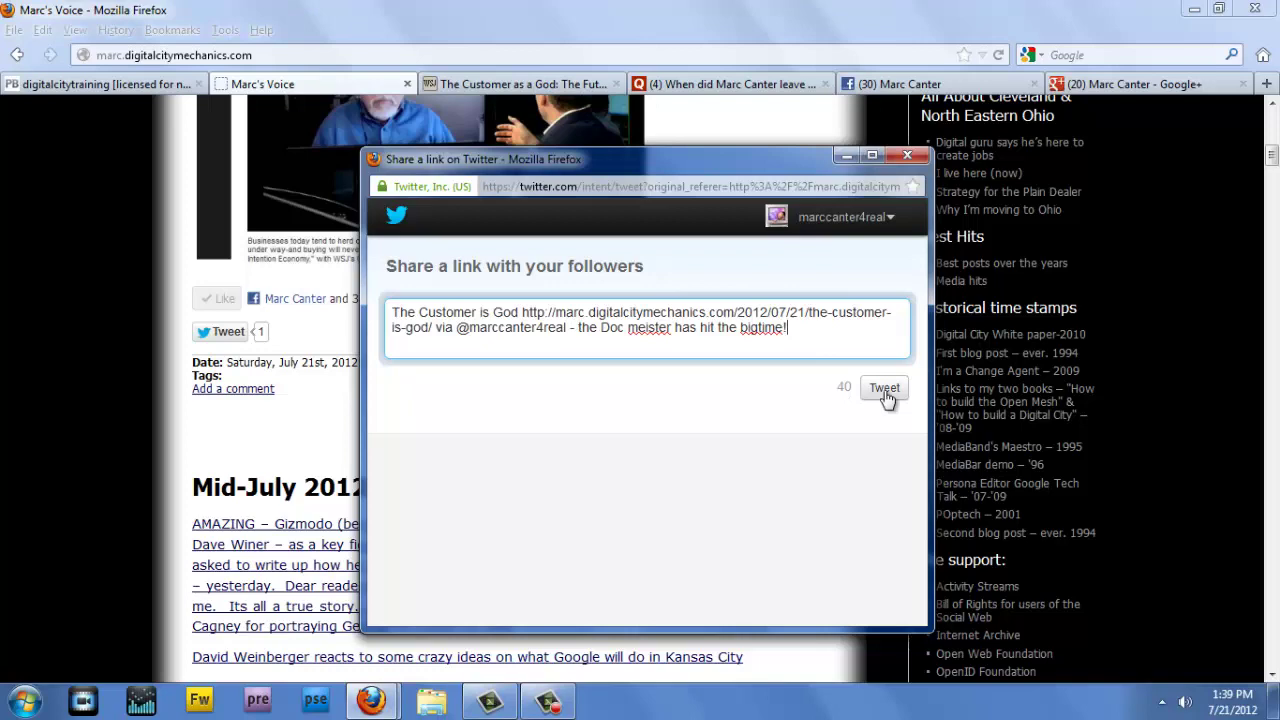
click(886, 389)
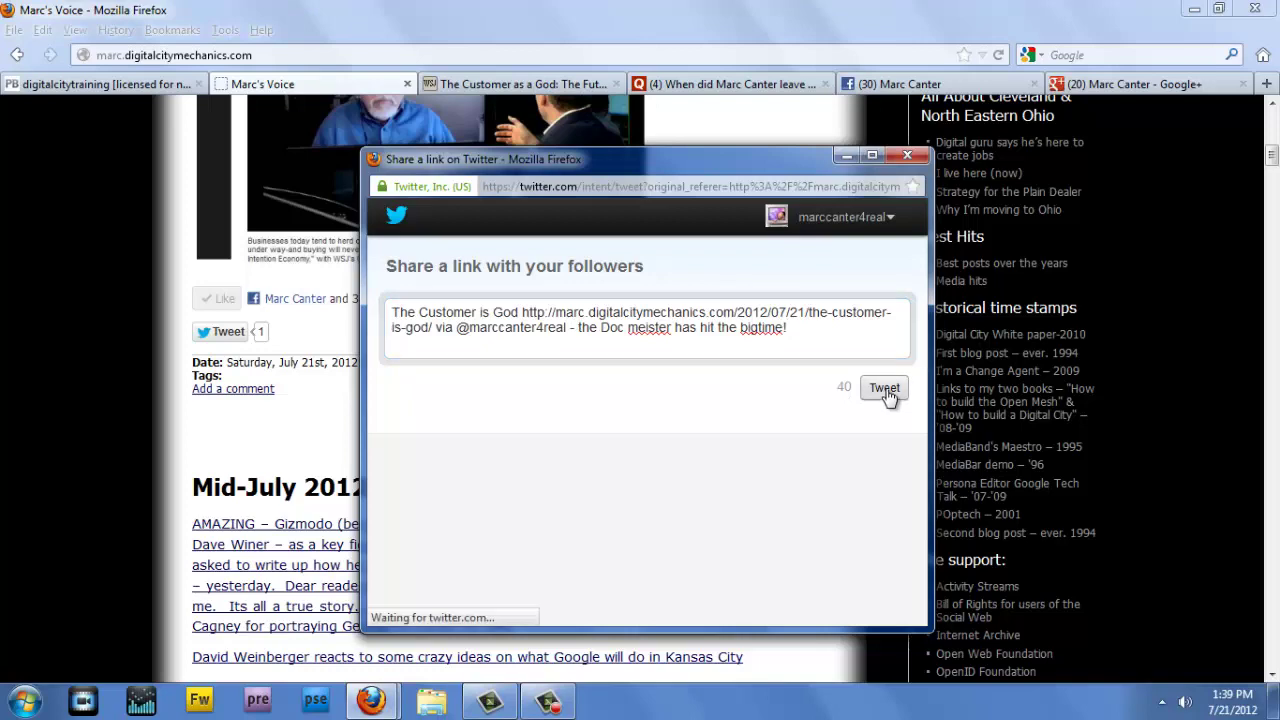
click(305, 318)
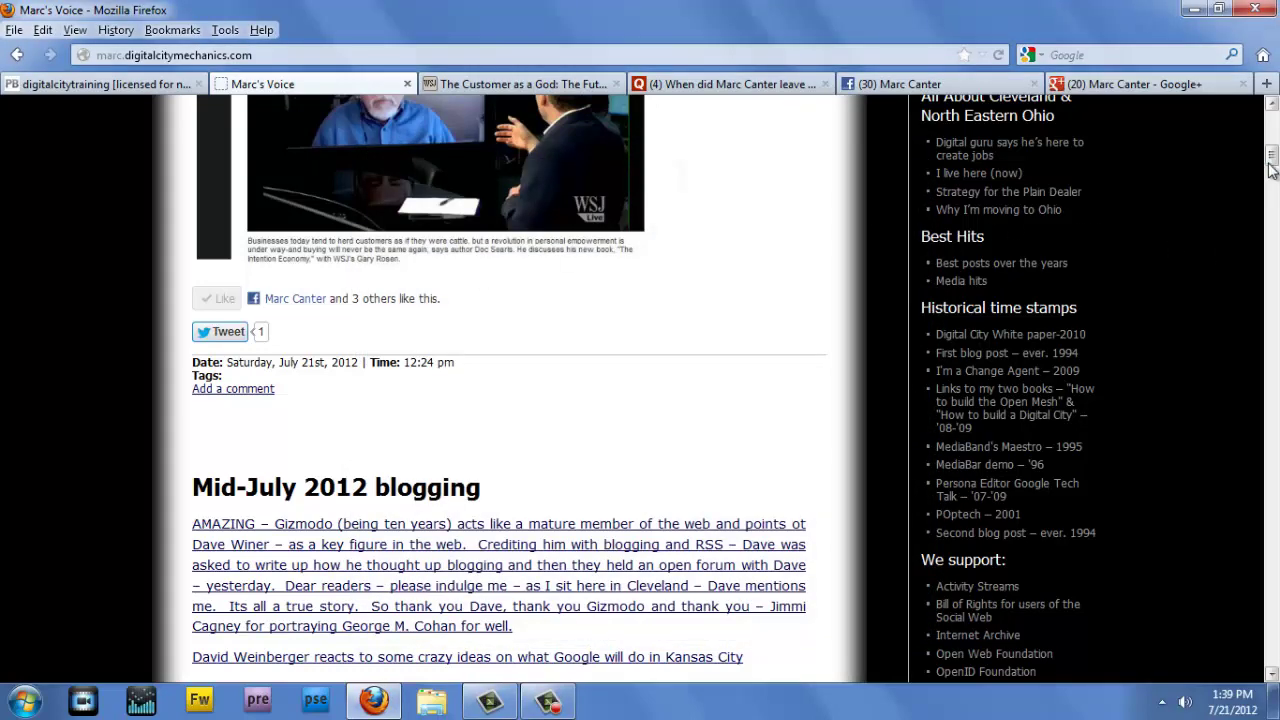
Open "The Customer is God" post on its own page and copy its web address
drag(1271, 155, 1272, 122)
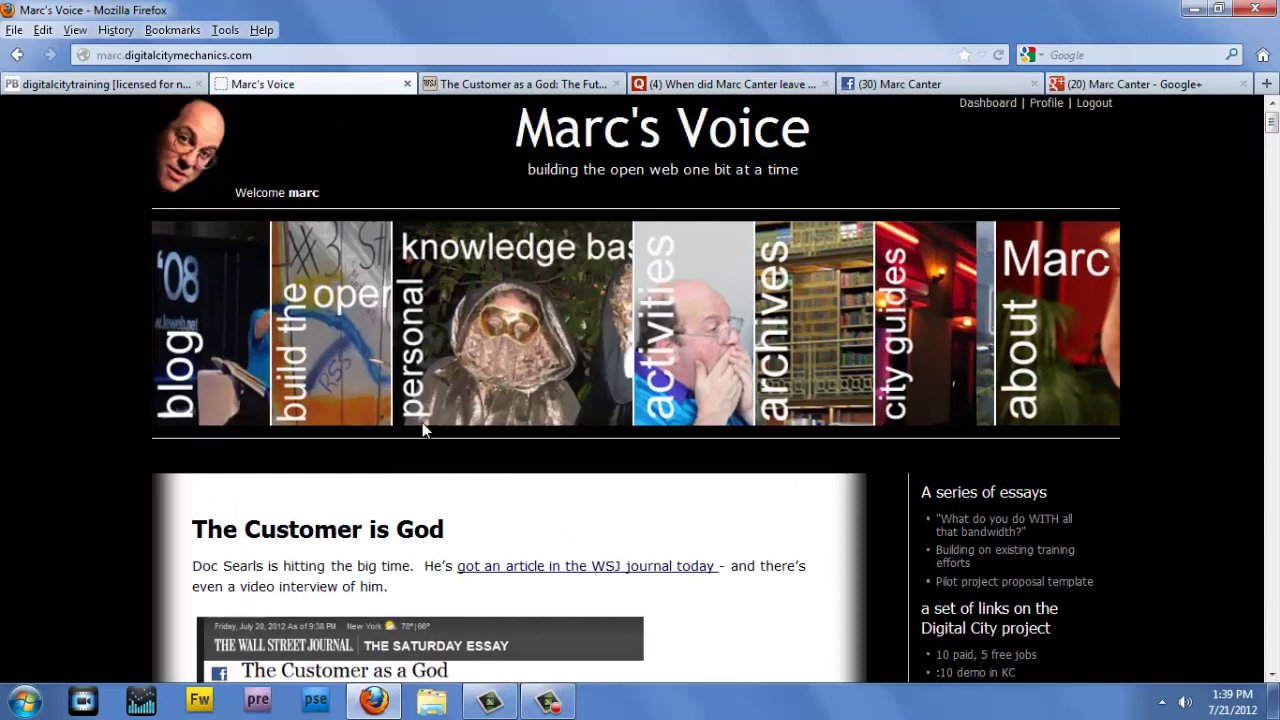
click(347, 538)
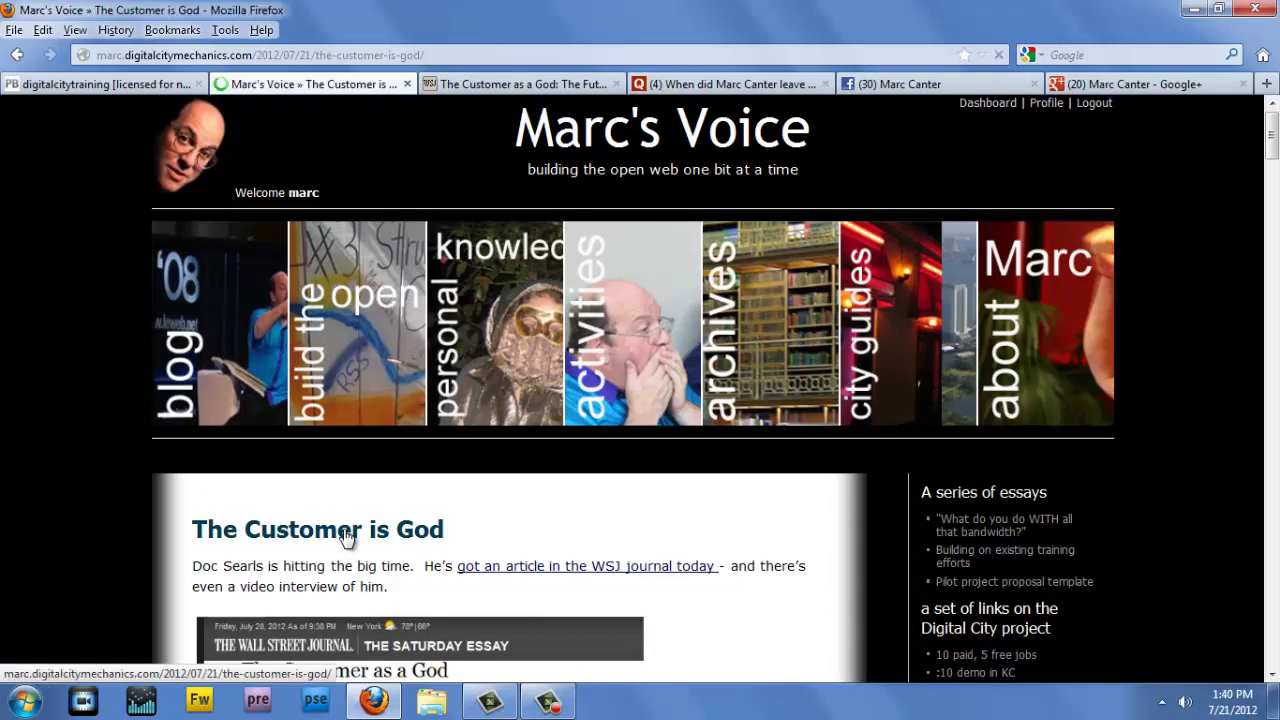
click(439, 56)
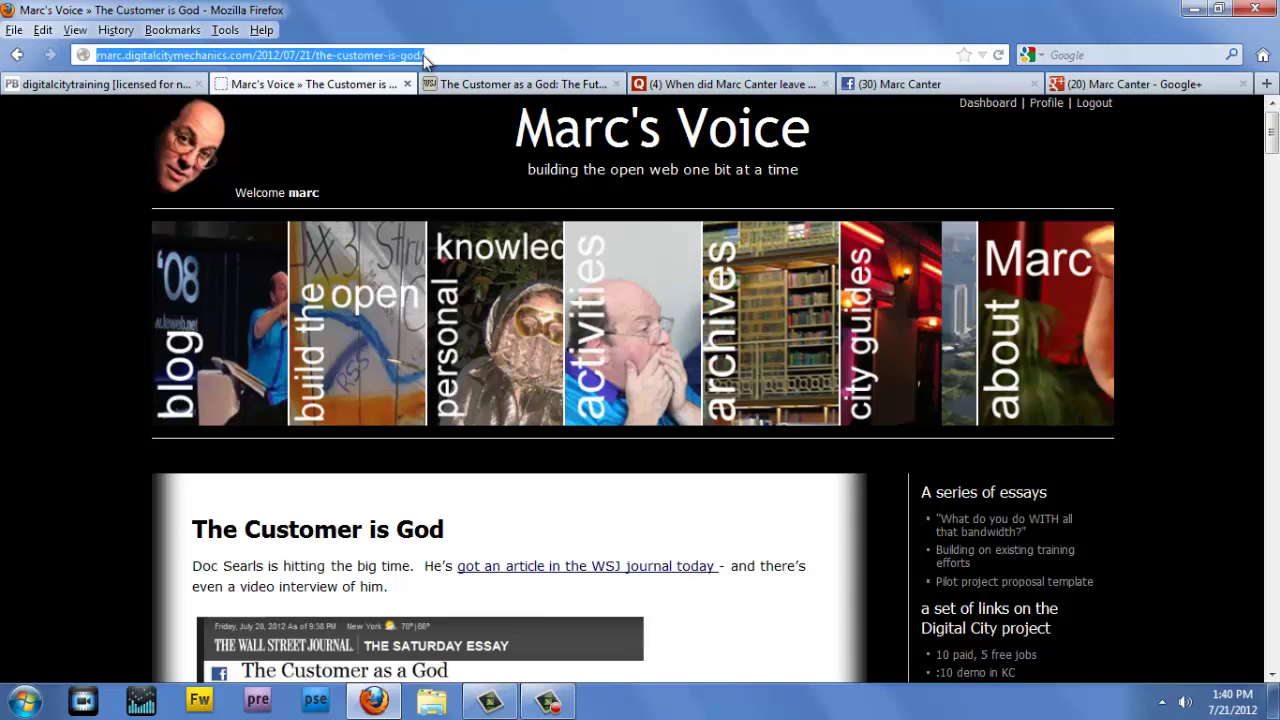
drag(424, 55, 110, 58)
right_click(106, 58)
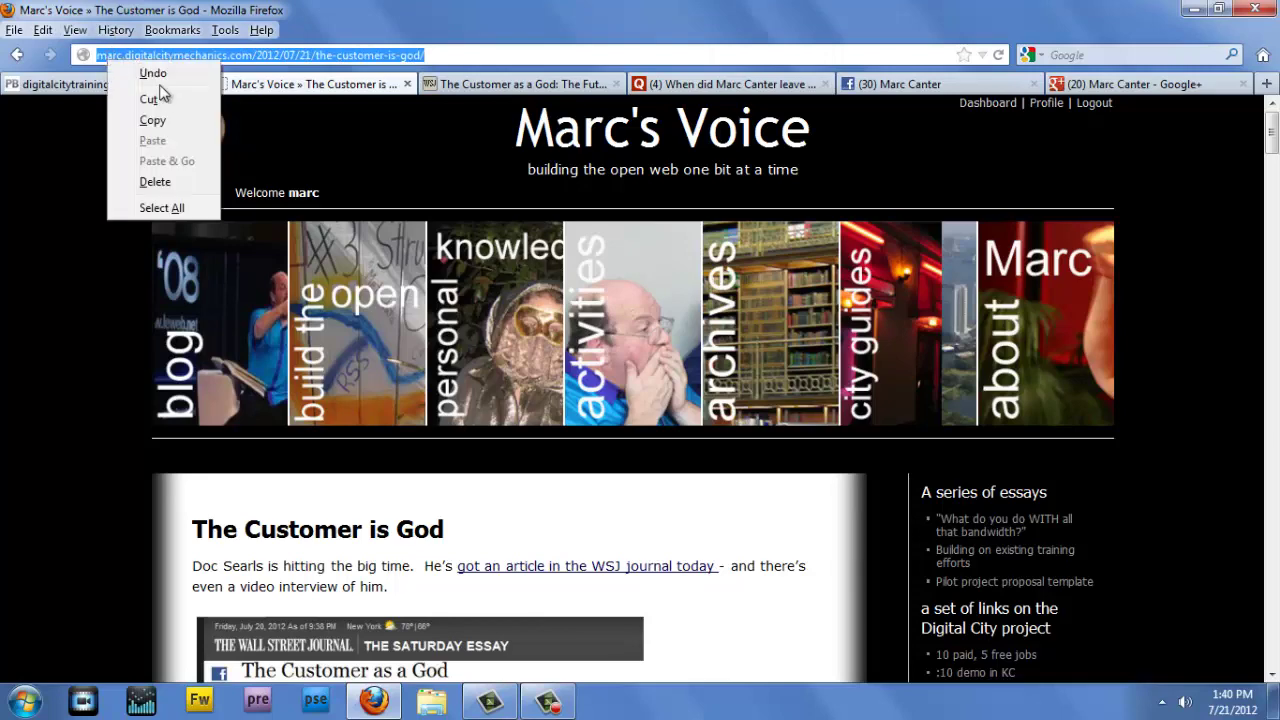
click(170, 117)
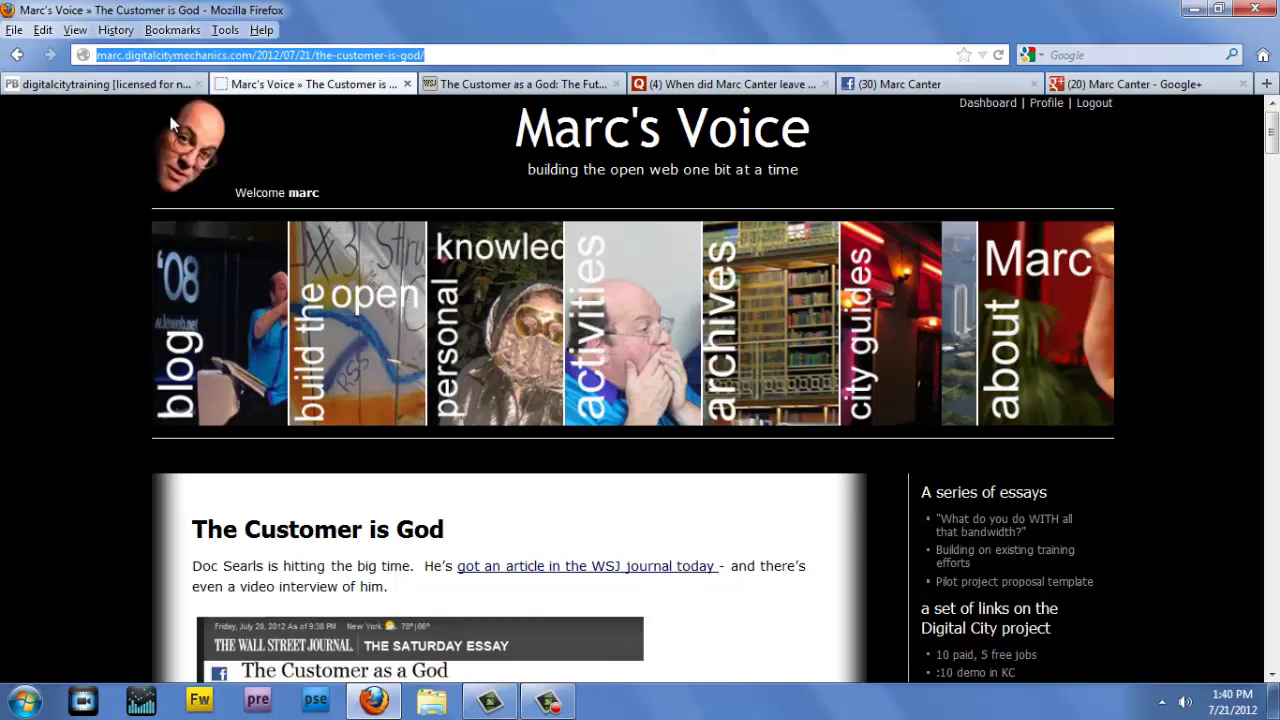
Switch to Google+ and share the copied post link with the comment "Doc meister has time the big time"
click(1165, 80)
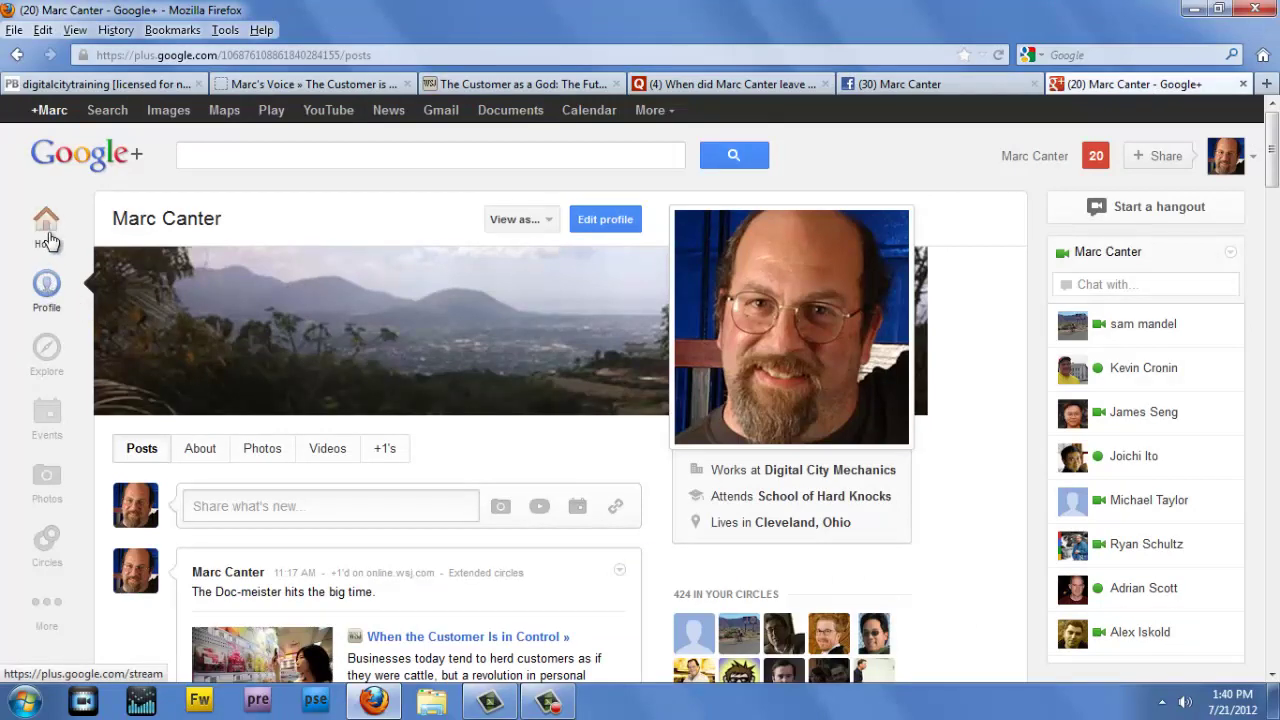
click(47, 230)
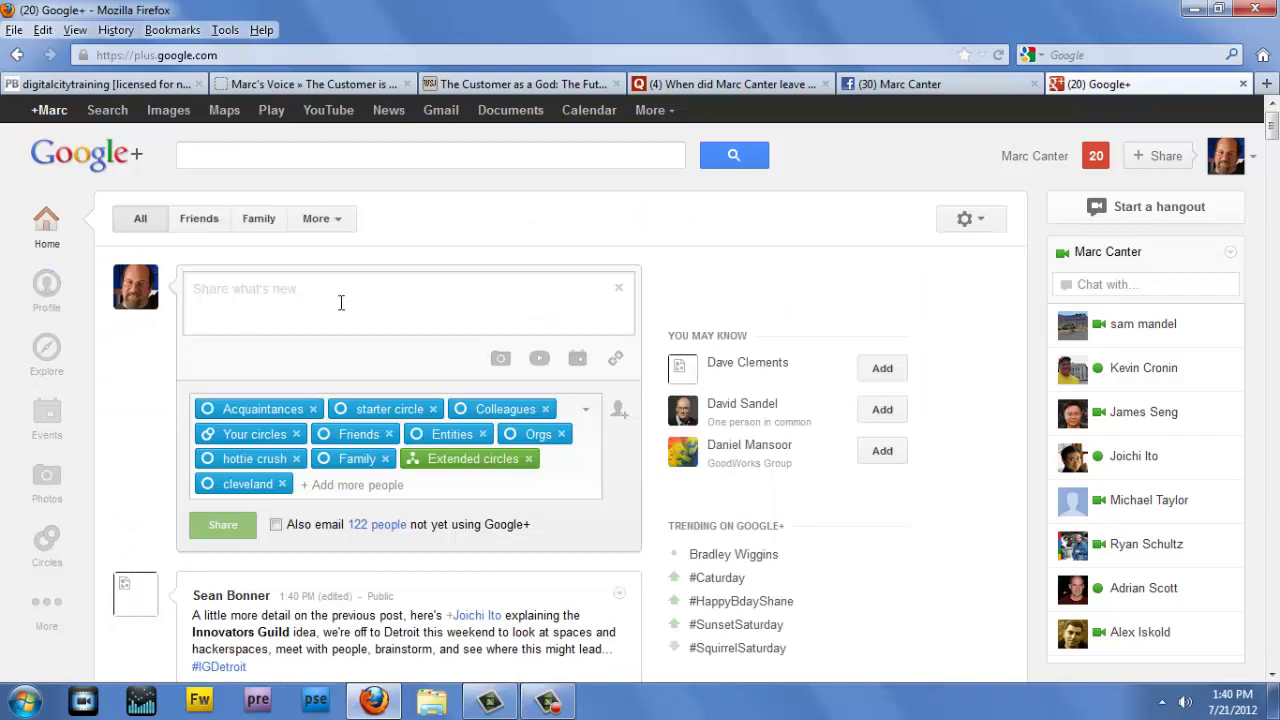
click(614, 358)
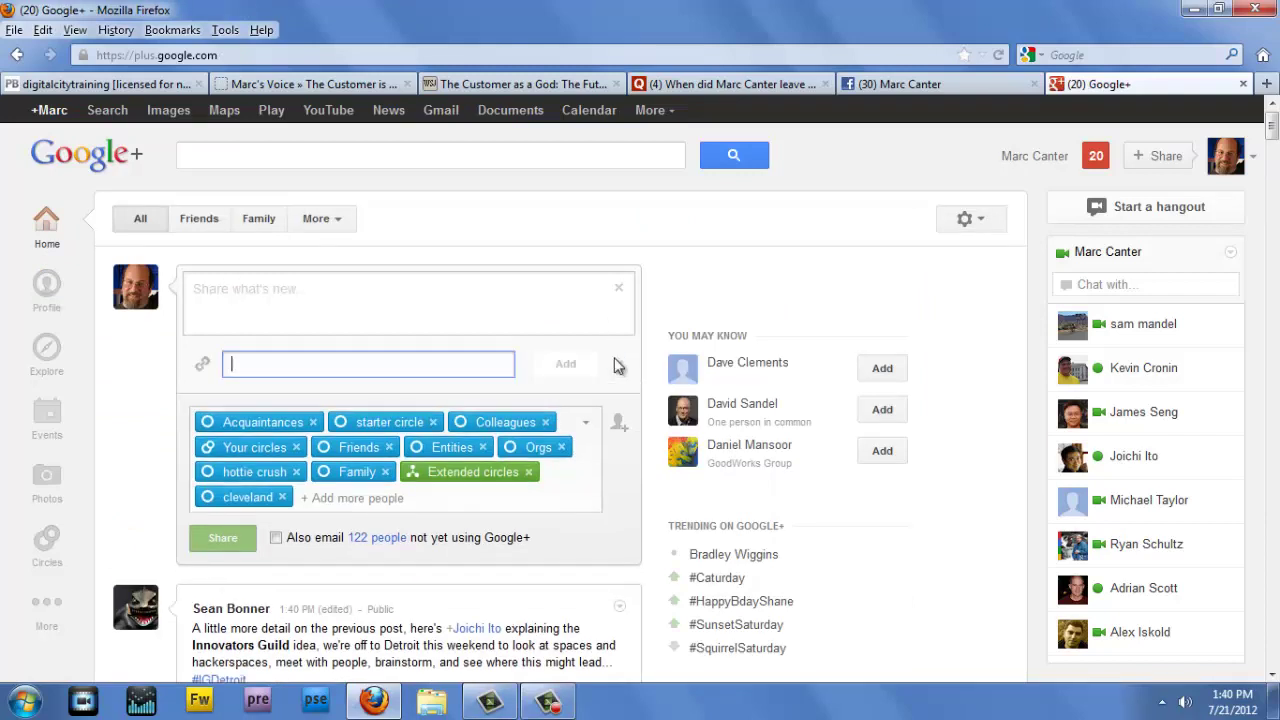
key(ctrl+v)
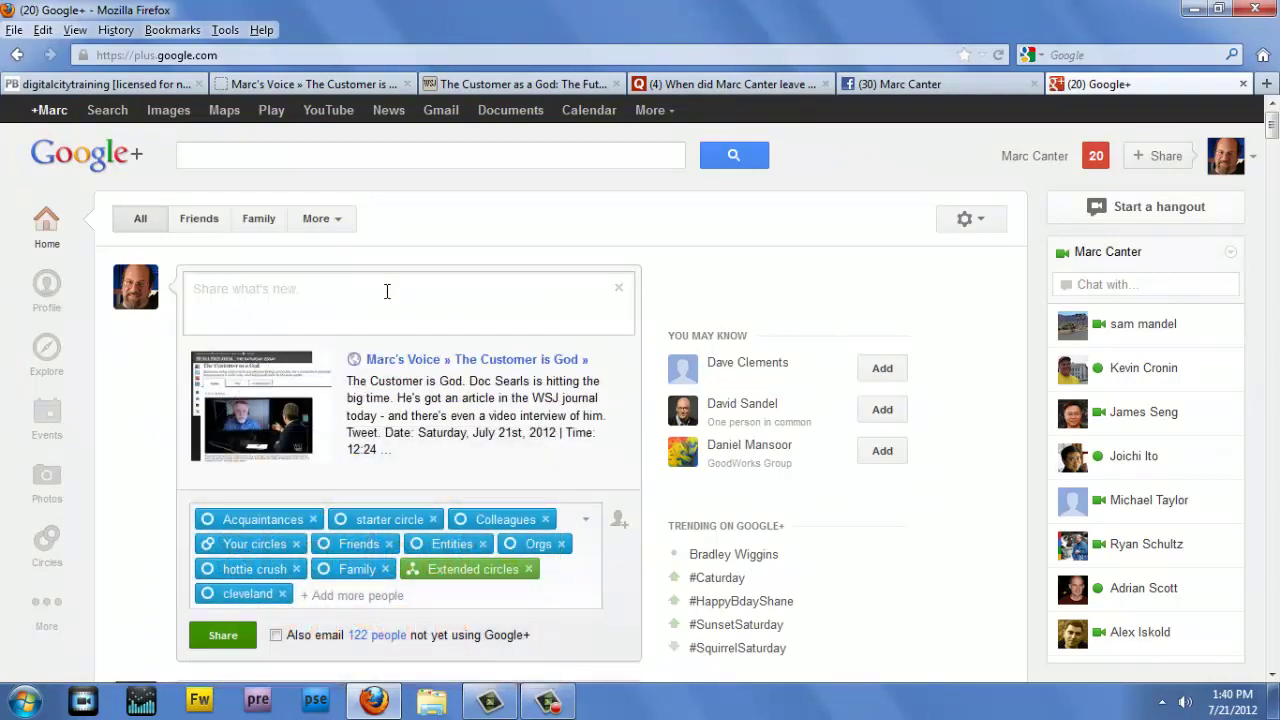
click(387, 291)
text(Do)
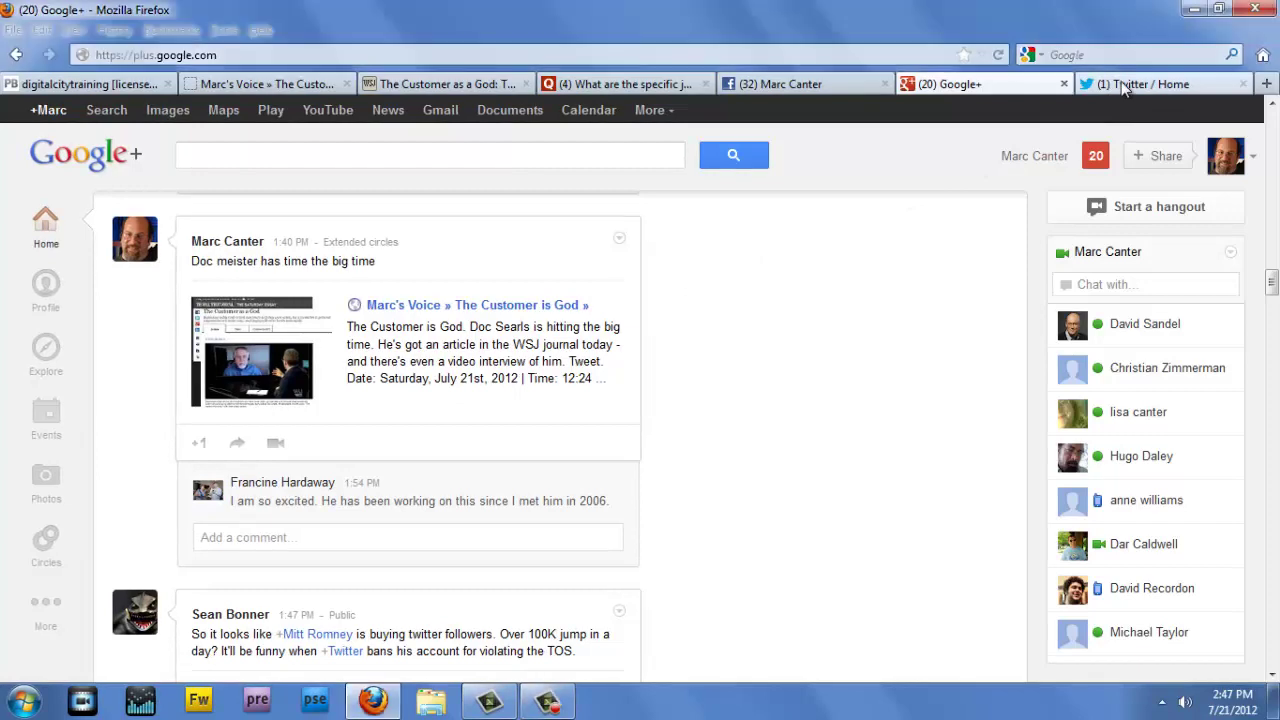
Check the shared post on Twitter, Google+ and Facebook, and look over the blog post's own page
click(1127, 87)
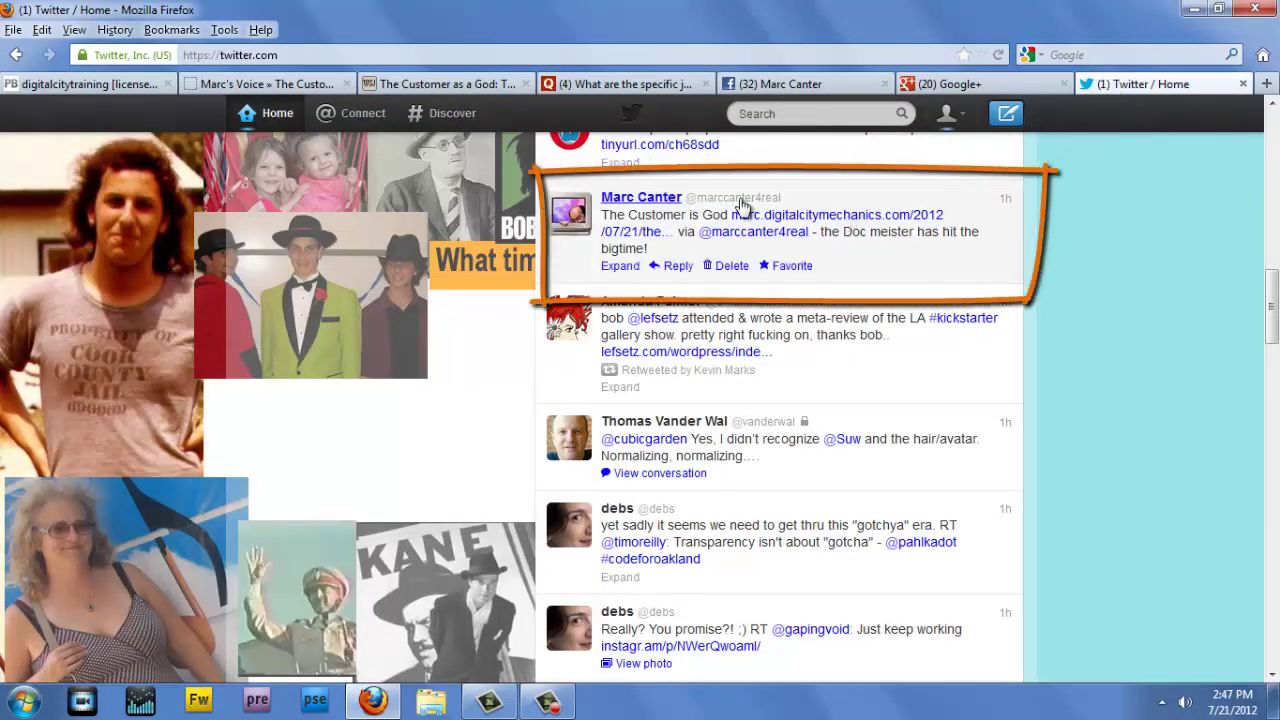
click(982, 86)
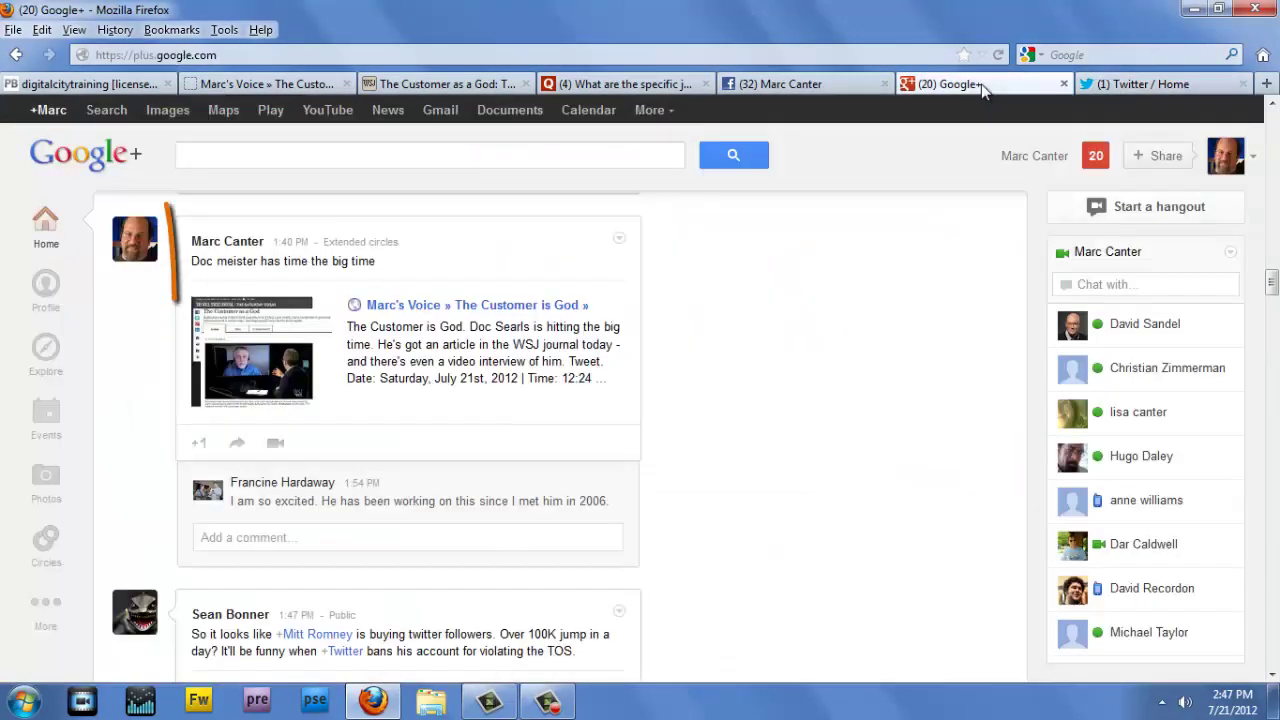
click(797, 82)
drag(1275, 180, 1275, 292)
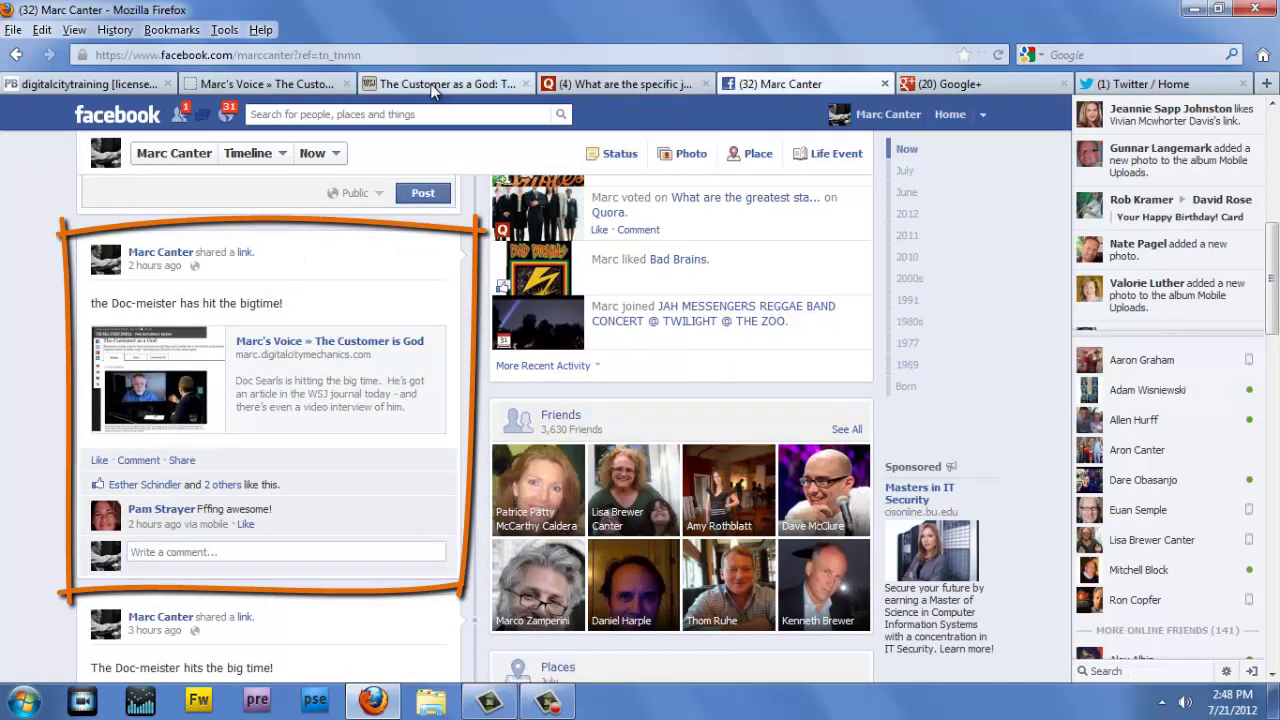
click(308, 84)
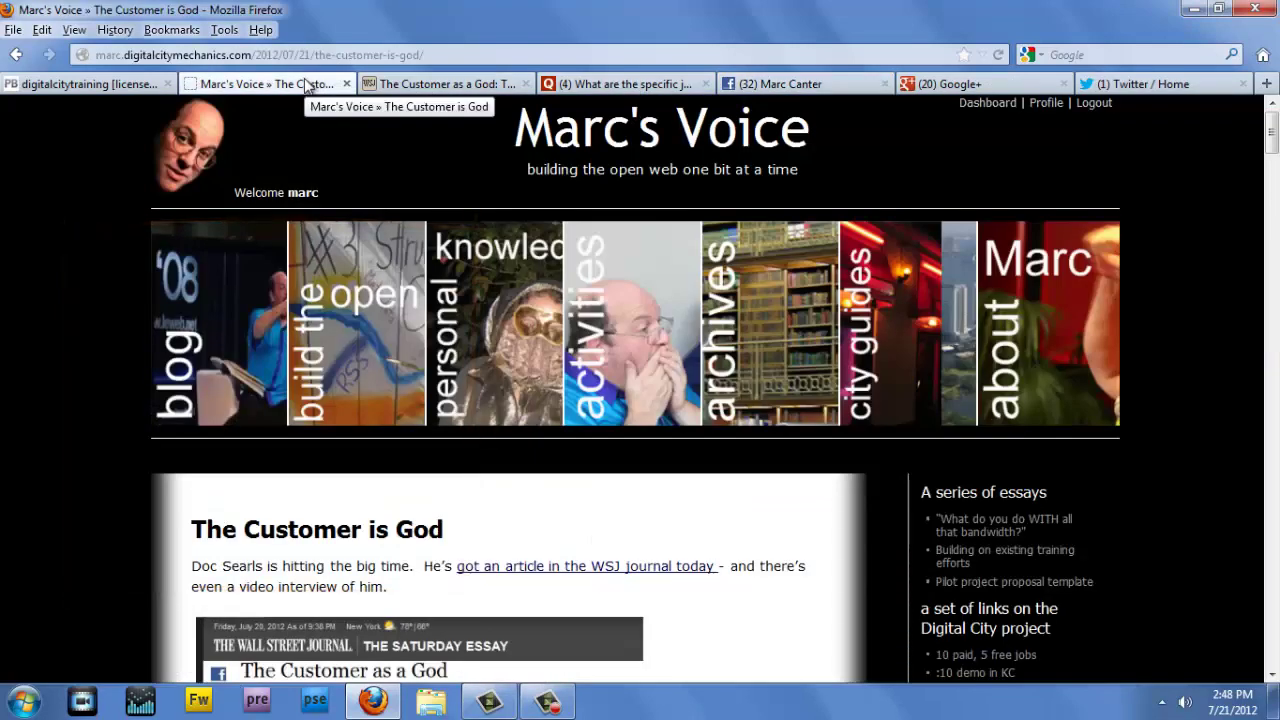
drag(1272, 138, 1272, 172)
drag(1272, 172, 1272, 188)
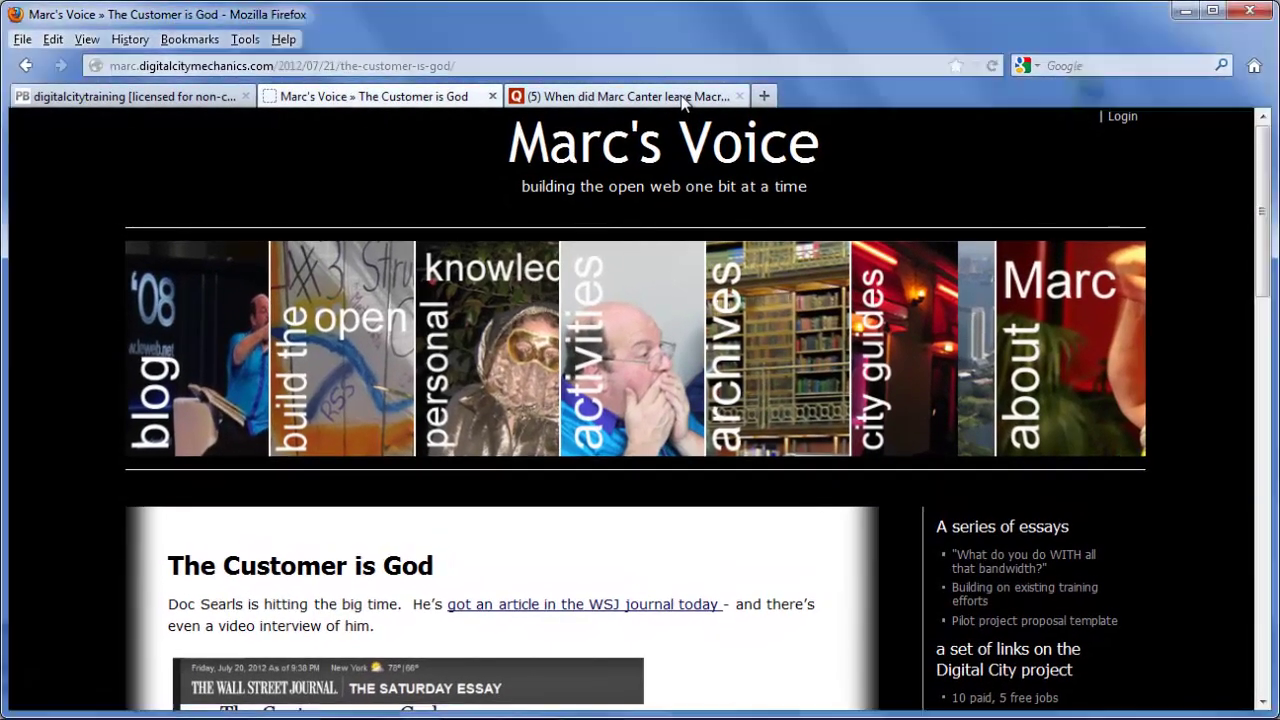
Switch to Quora and search for "intention economy"
click(688, 91)
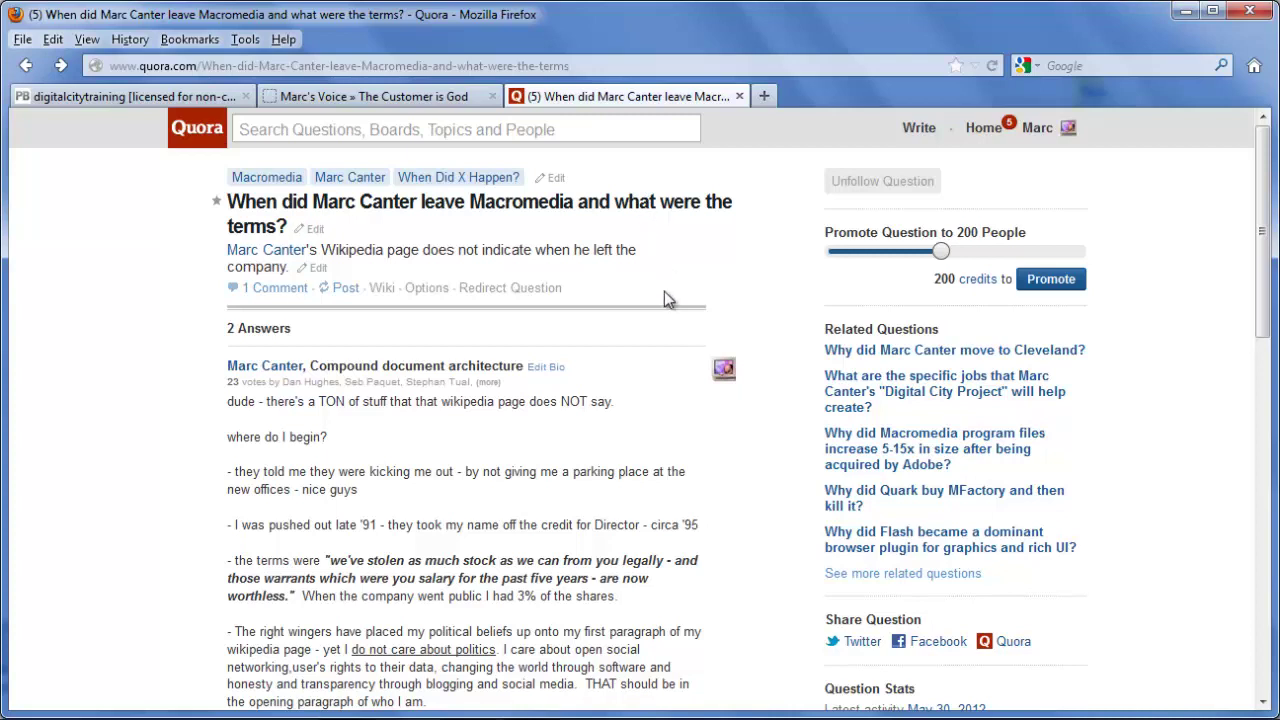
click(387, 127)
text(in)
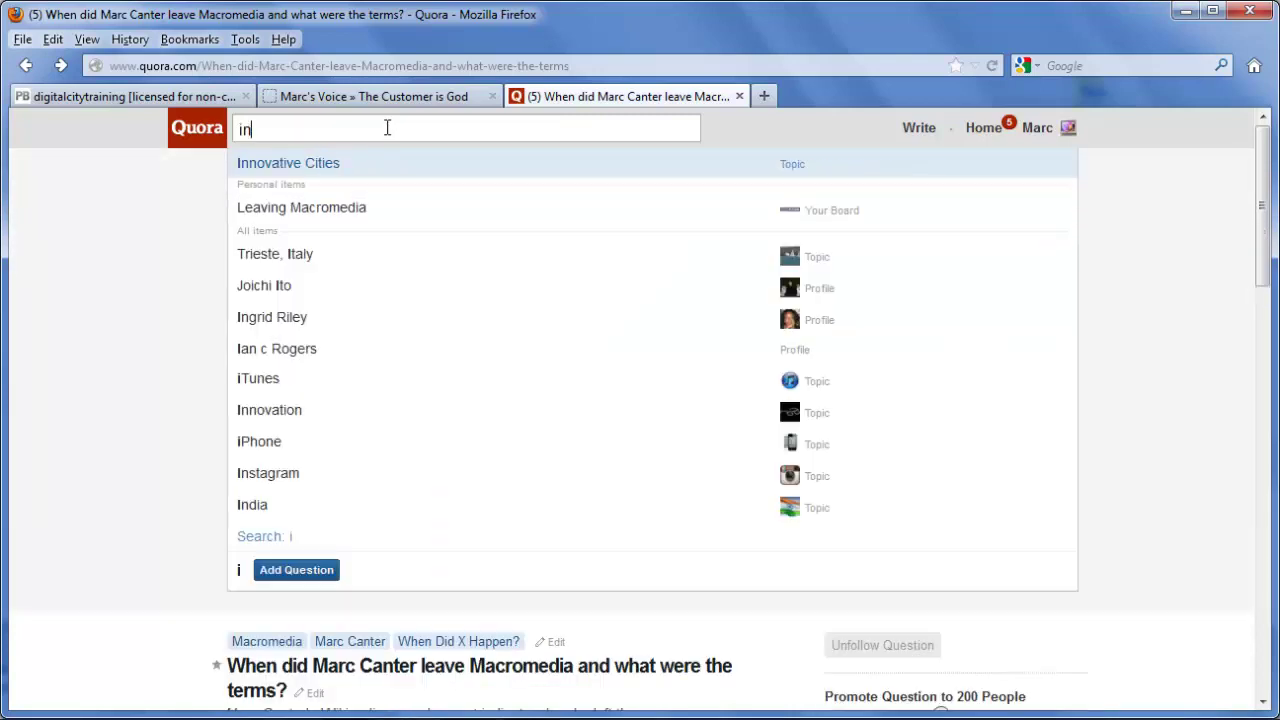
text(tention)
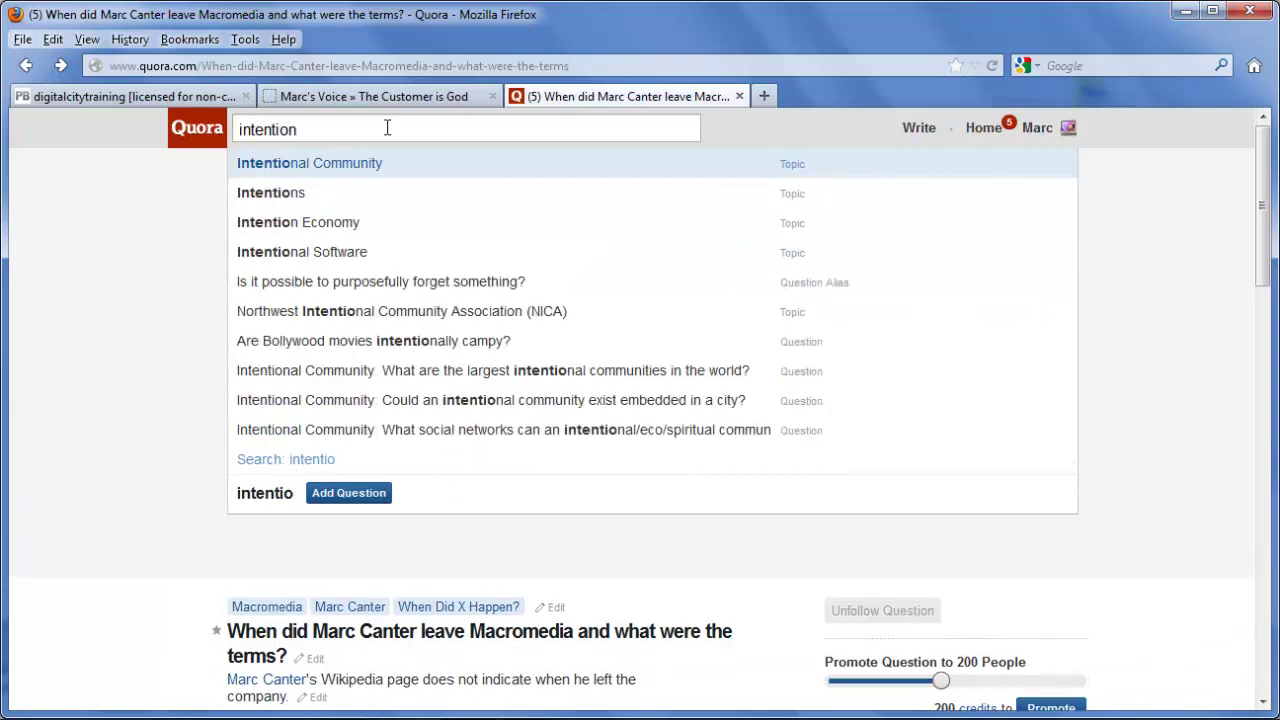
text( economy)
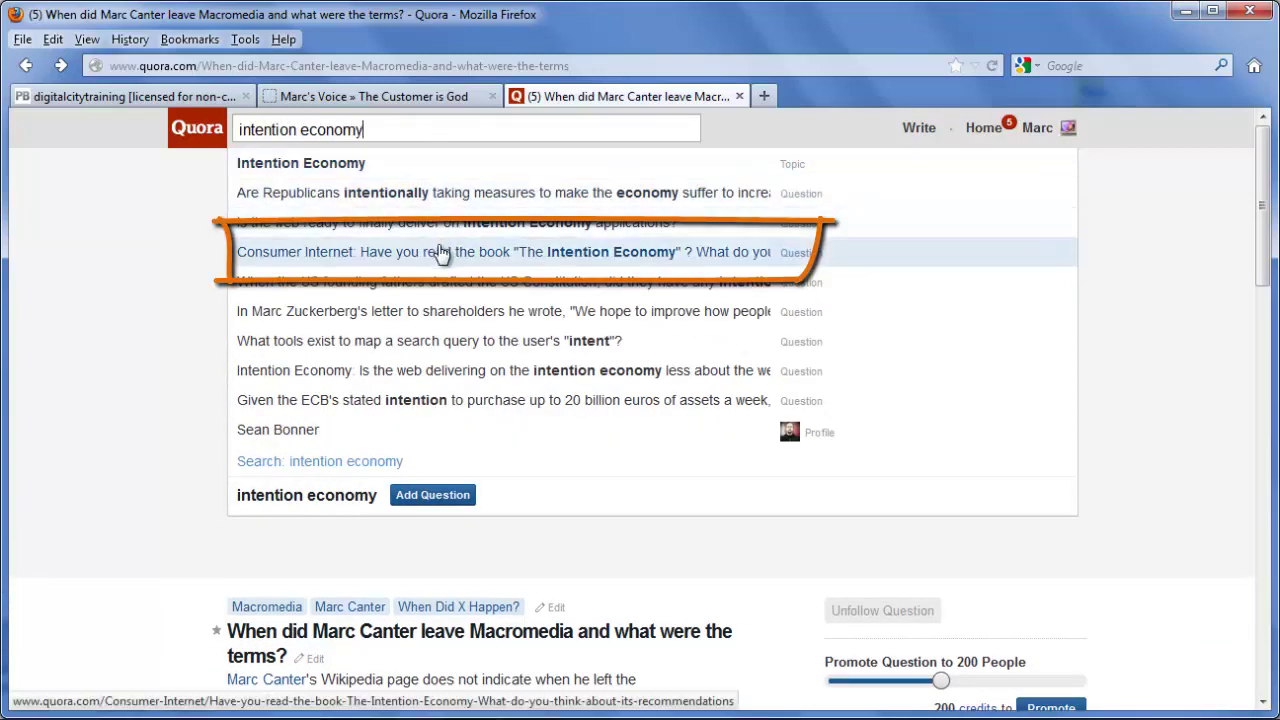
Answer the Quora question about reading "The Intention Economy" with "Hey everybody Doc is in the WSJ!" and the copied post link
click(440, 250)
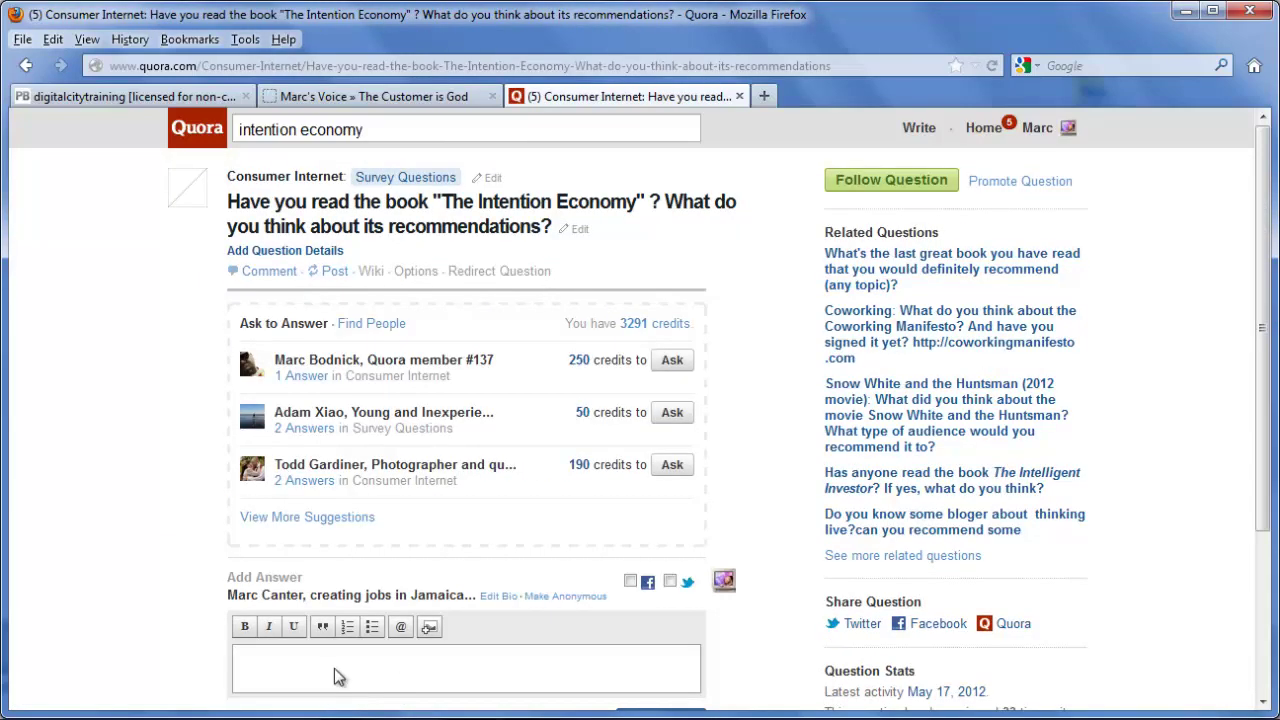
text(Hey eve)
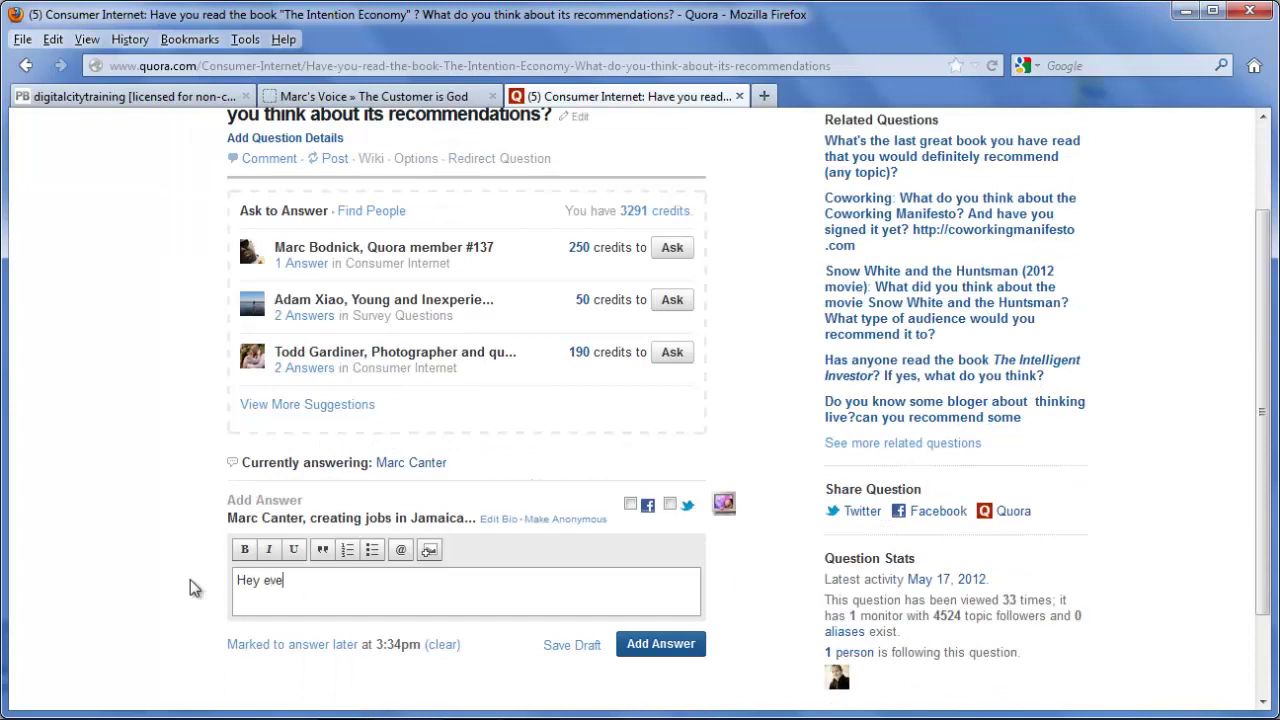
text(rybody Doc is in the )
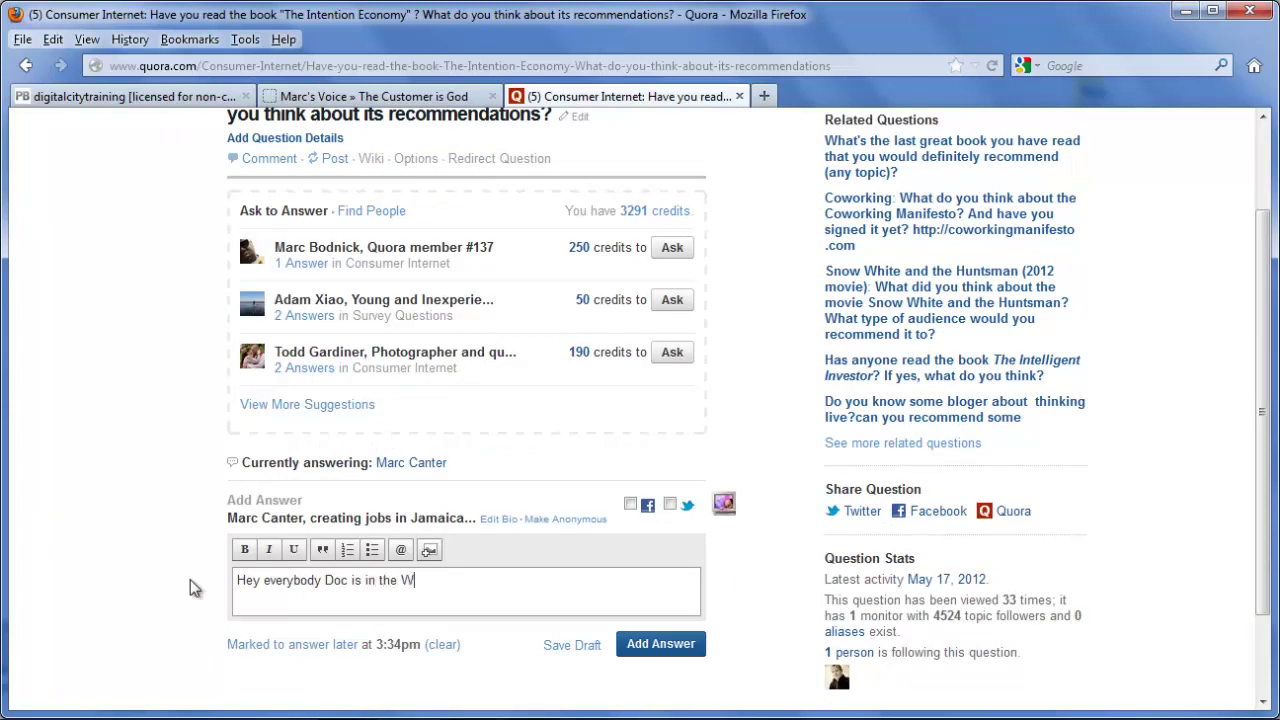
text(WSJ!)
key(ctrl+v)
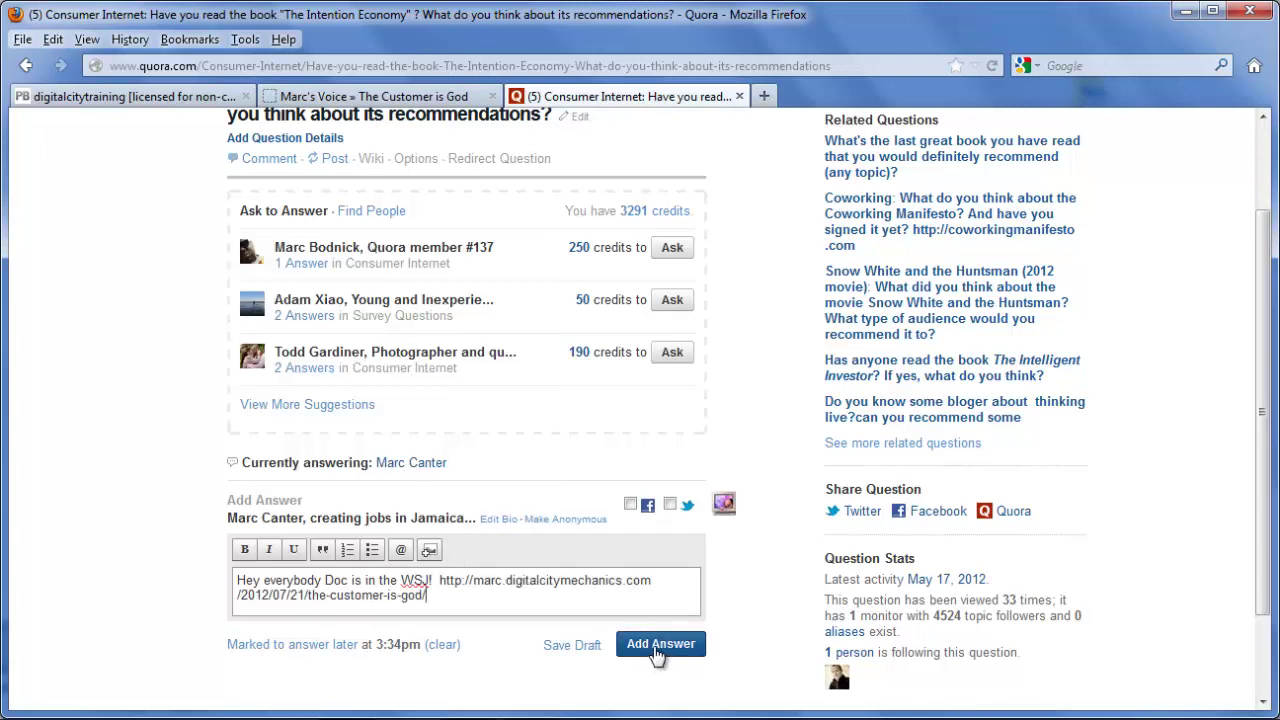
click(658, 646)
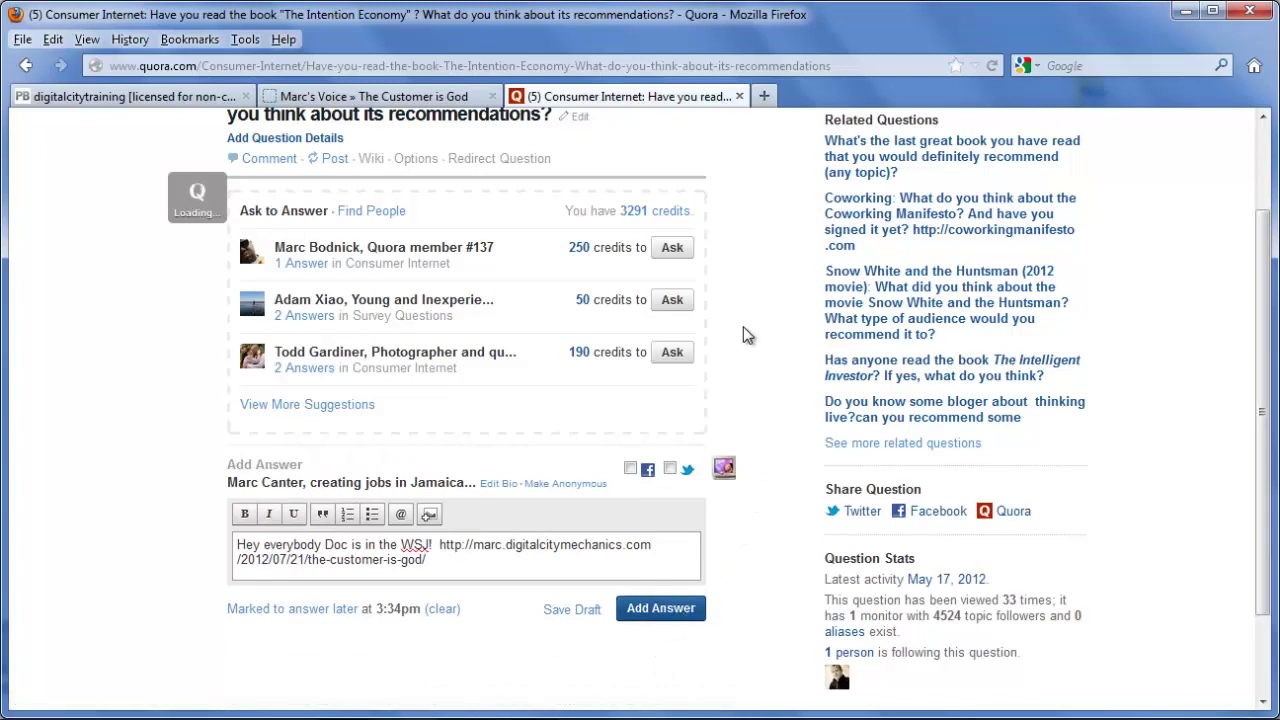
scroll(746, 333, up, 2)
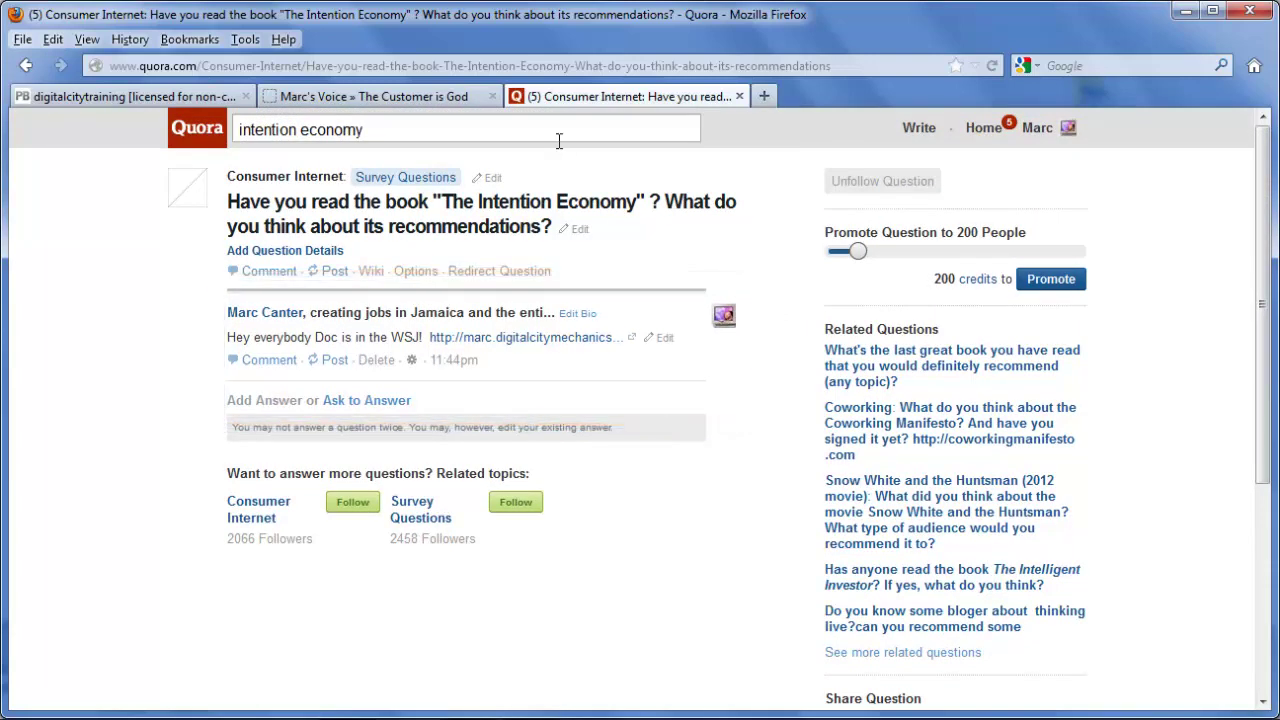
Switch to the digitalcitytraining wiki and look over its Wiki page, Things on my mind and Meeting on Monday - Agenda pages
click(413, 96)
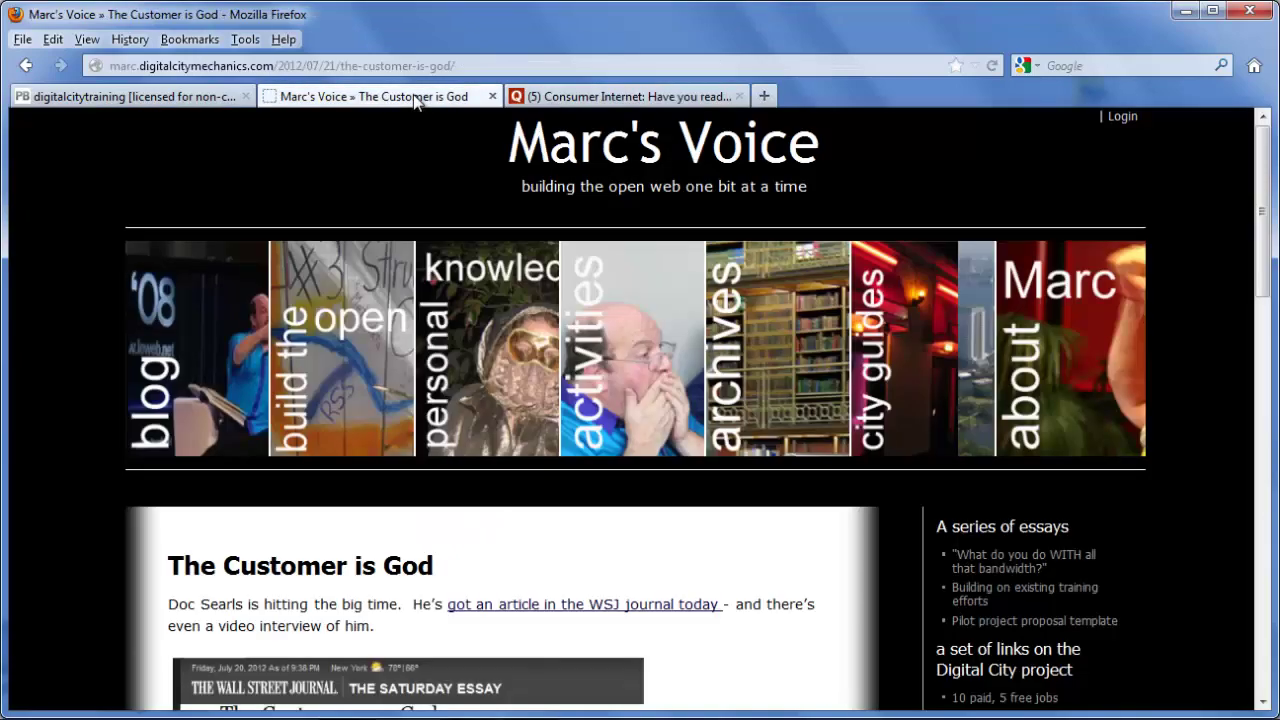
click(180, 100)
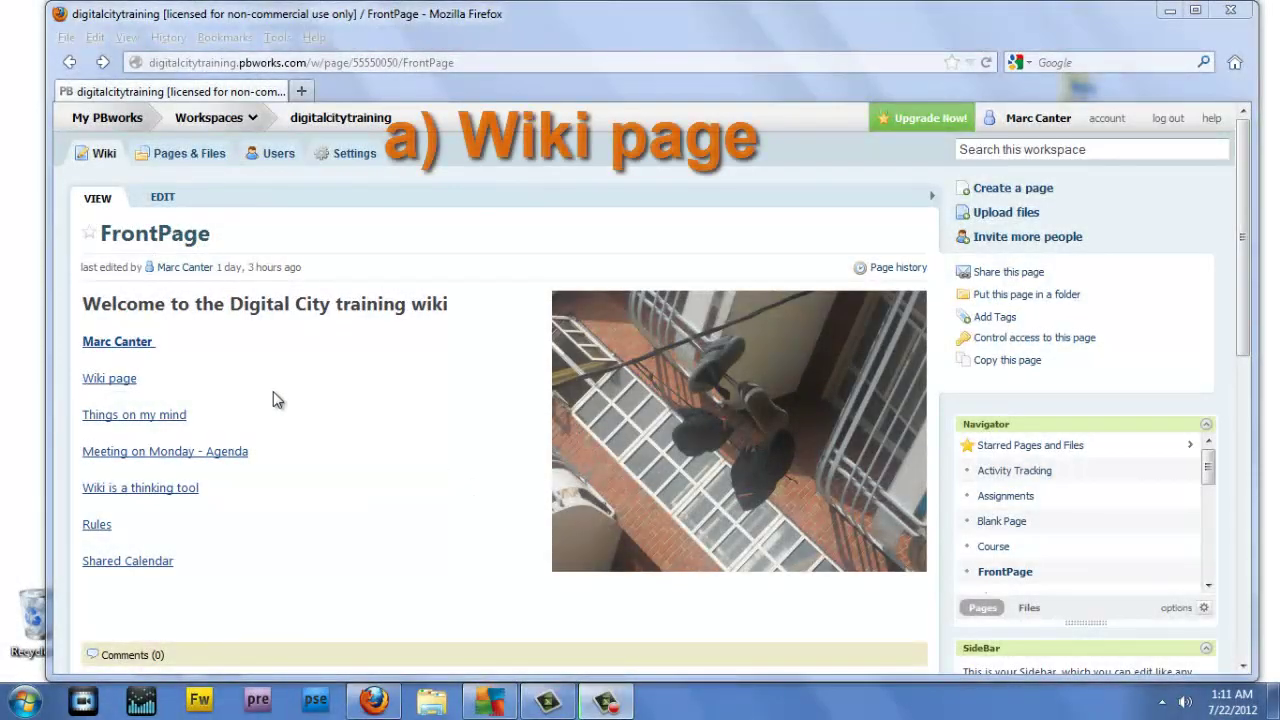
click(125, 380)
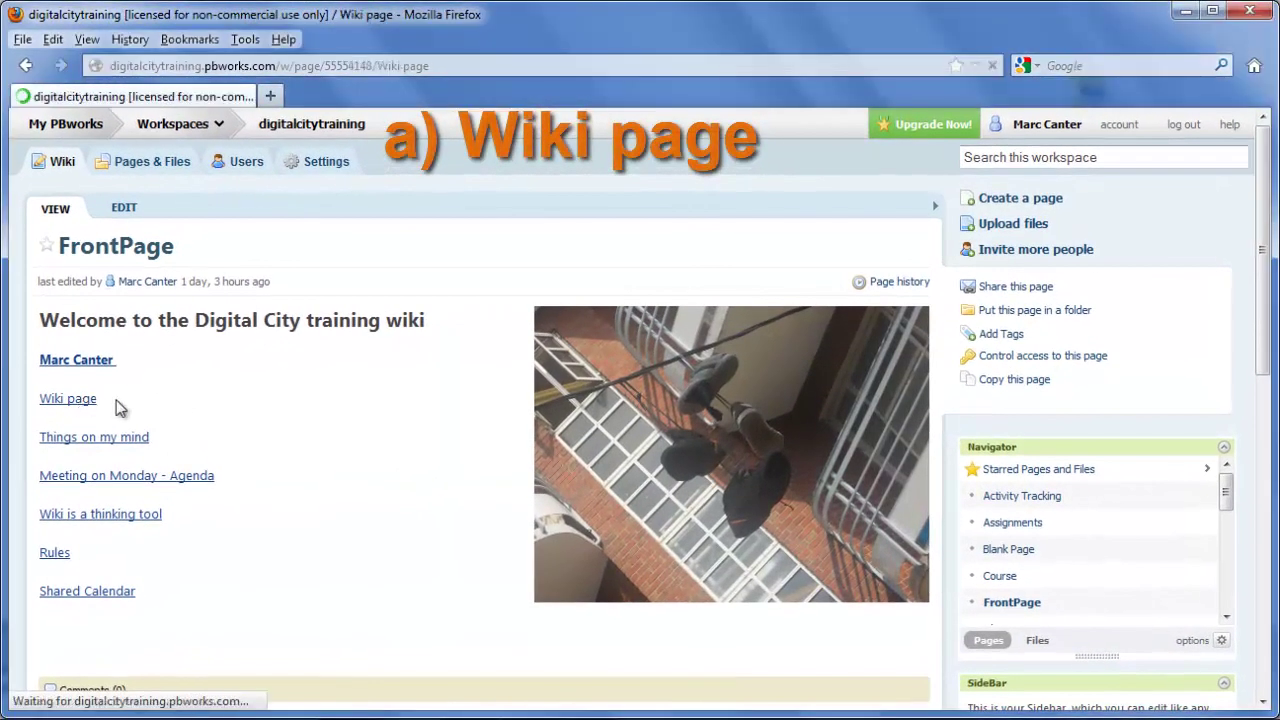
click(26, 66)
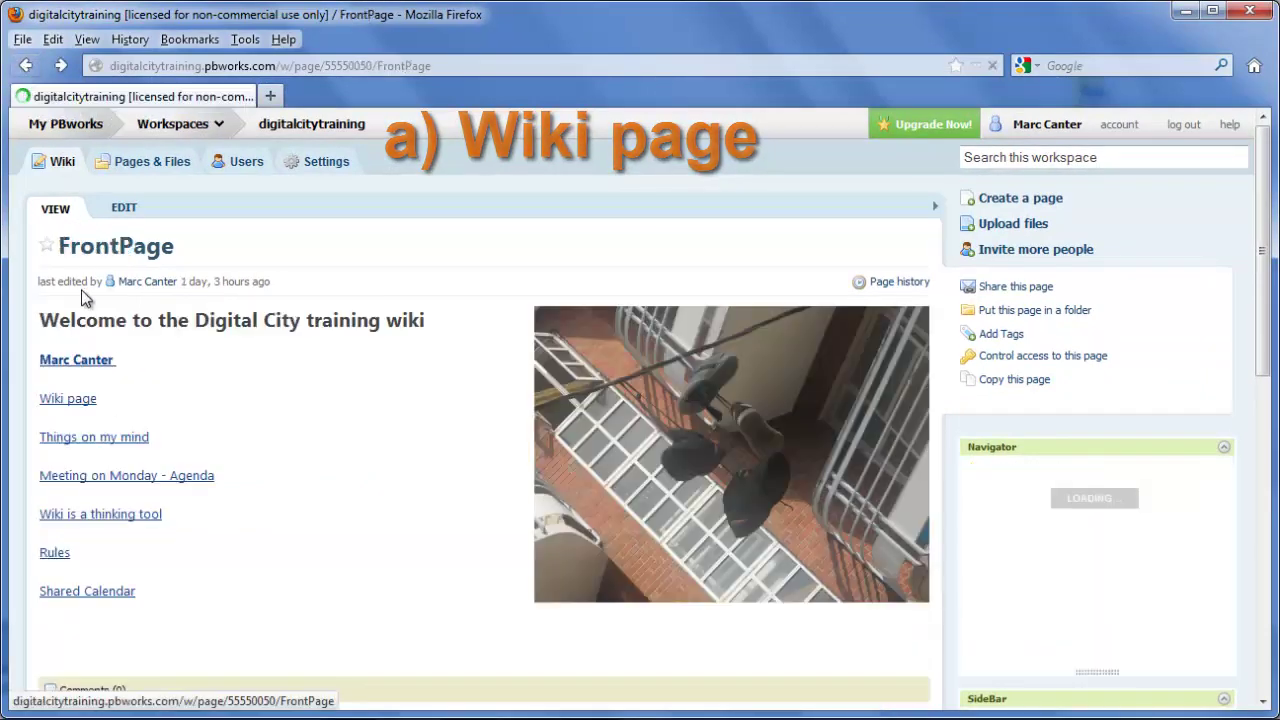
click(82, 445)
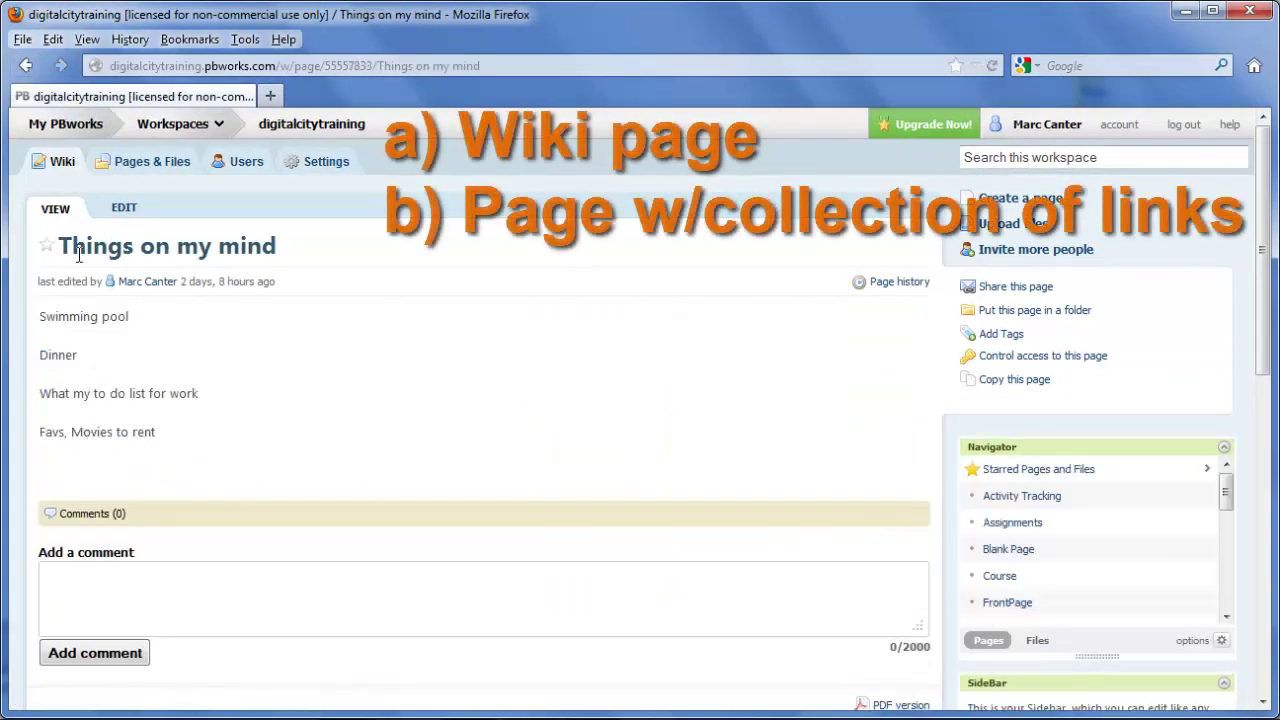
click(23, 73)
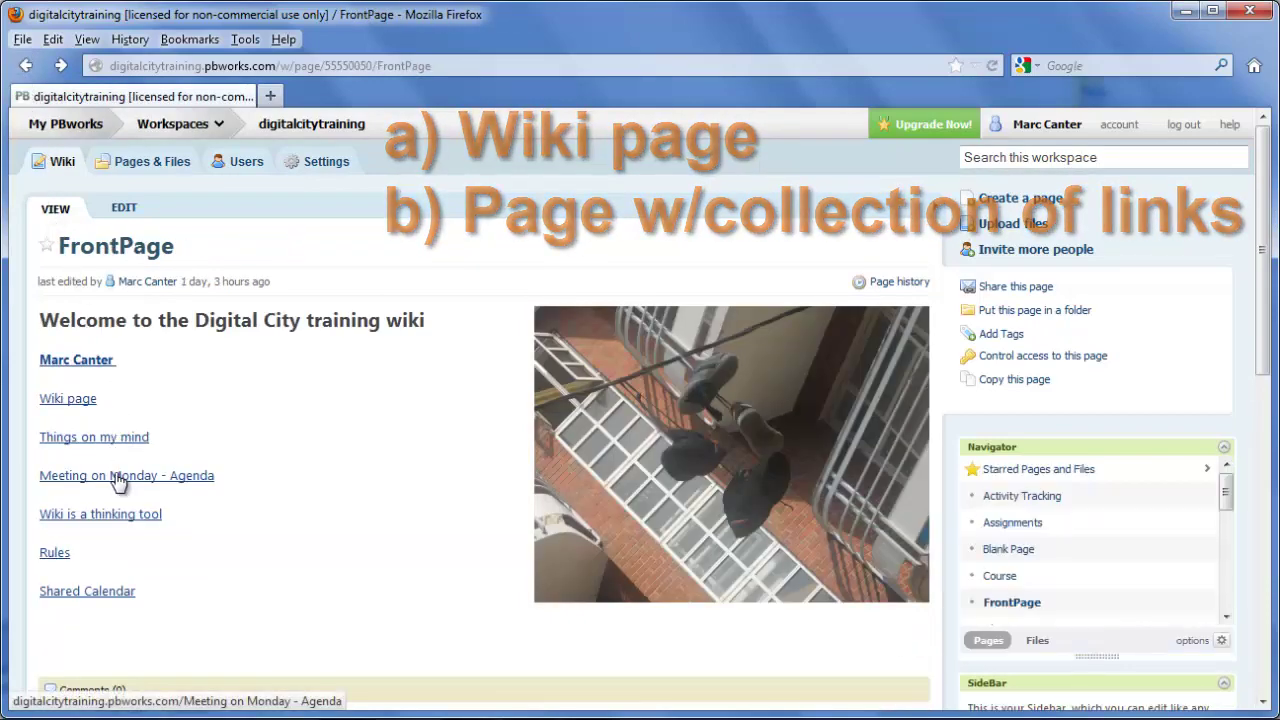
click(123, 479)
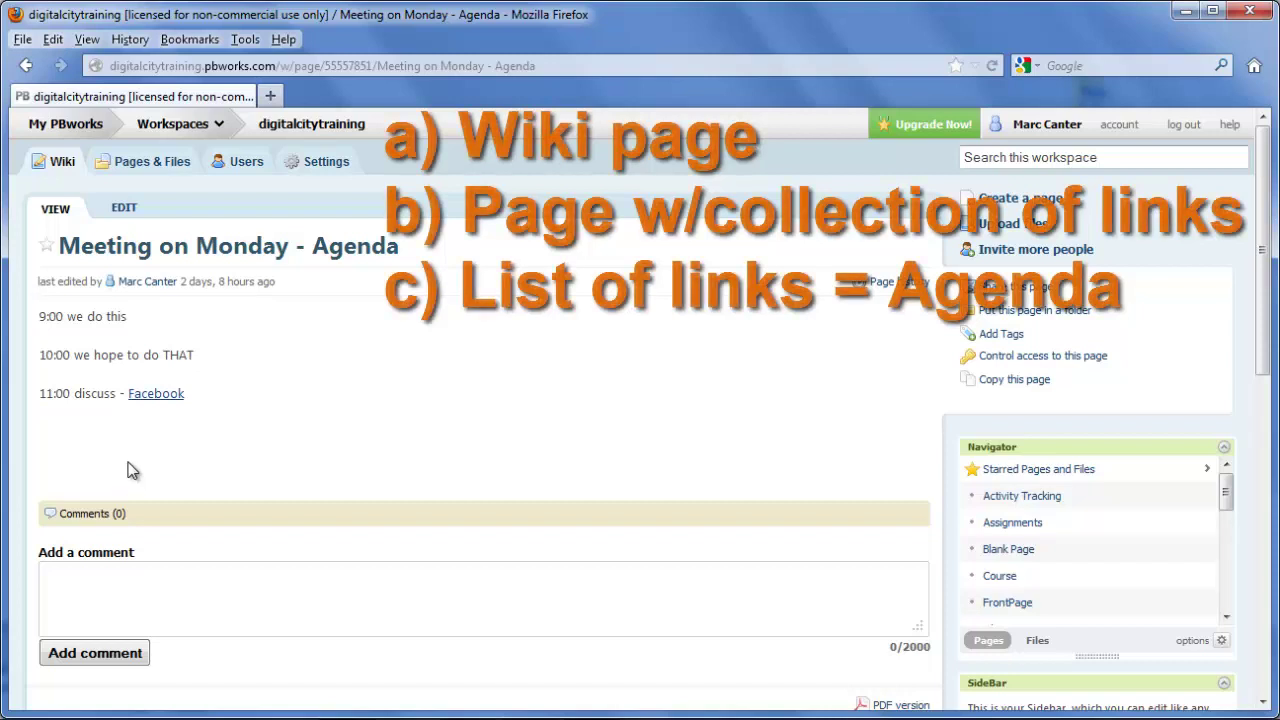
click(26, 67)
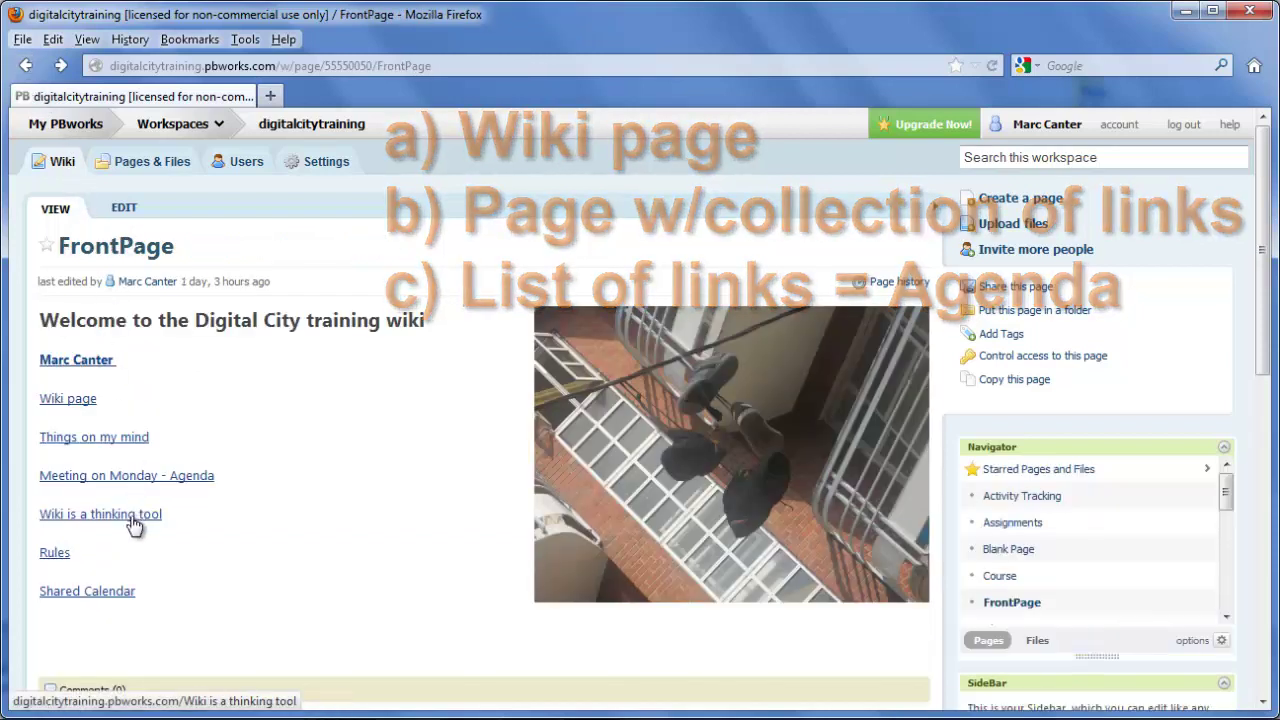
Look at the "Wiki is a thinking tool" page and its Idea #2 subpage, and return to the FrontPage
click(135, 522)
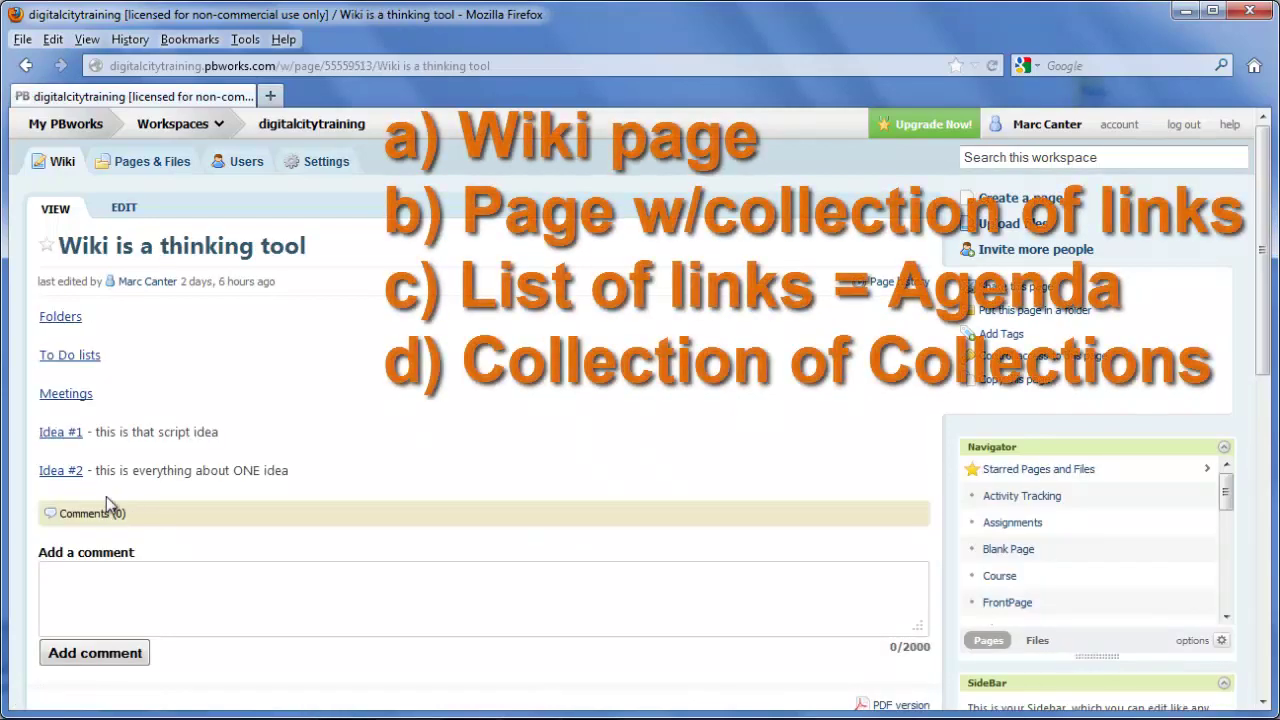
click(68, 472)
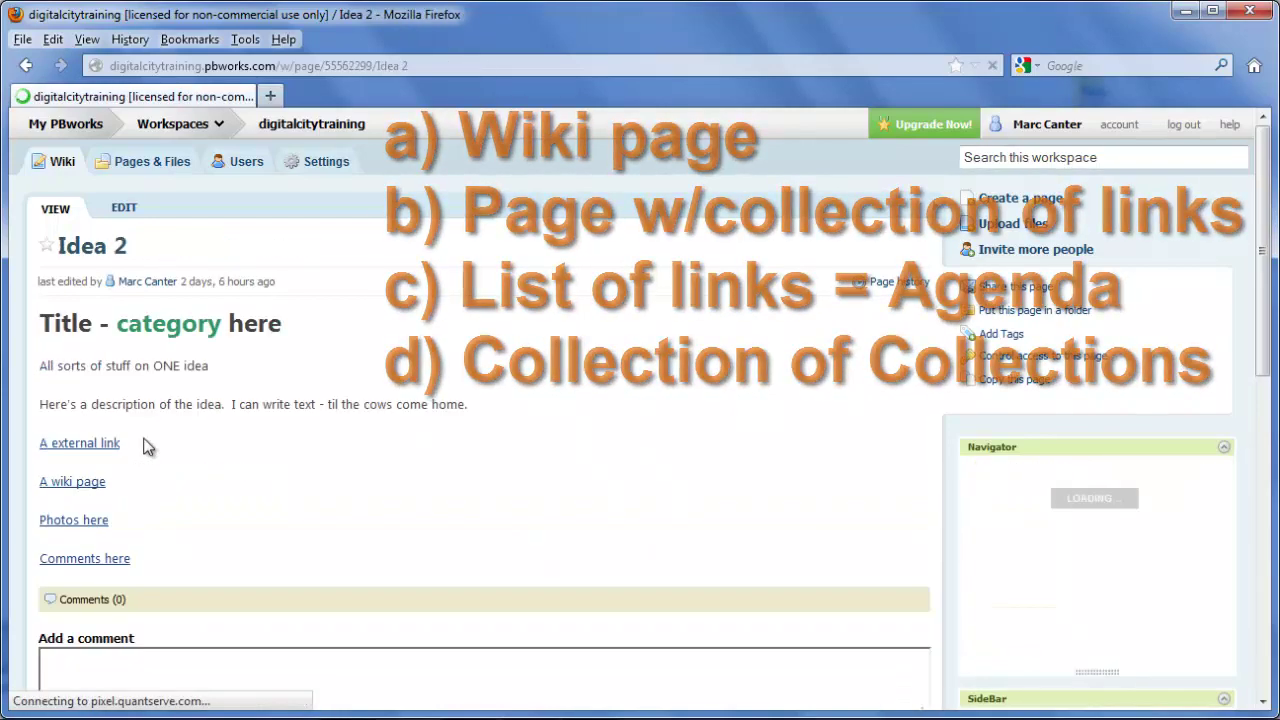
click(27, 70)
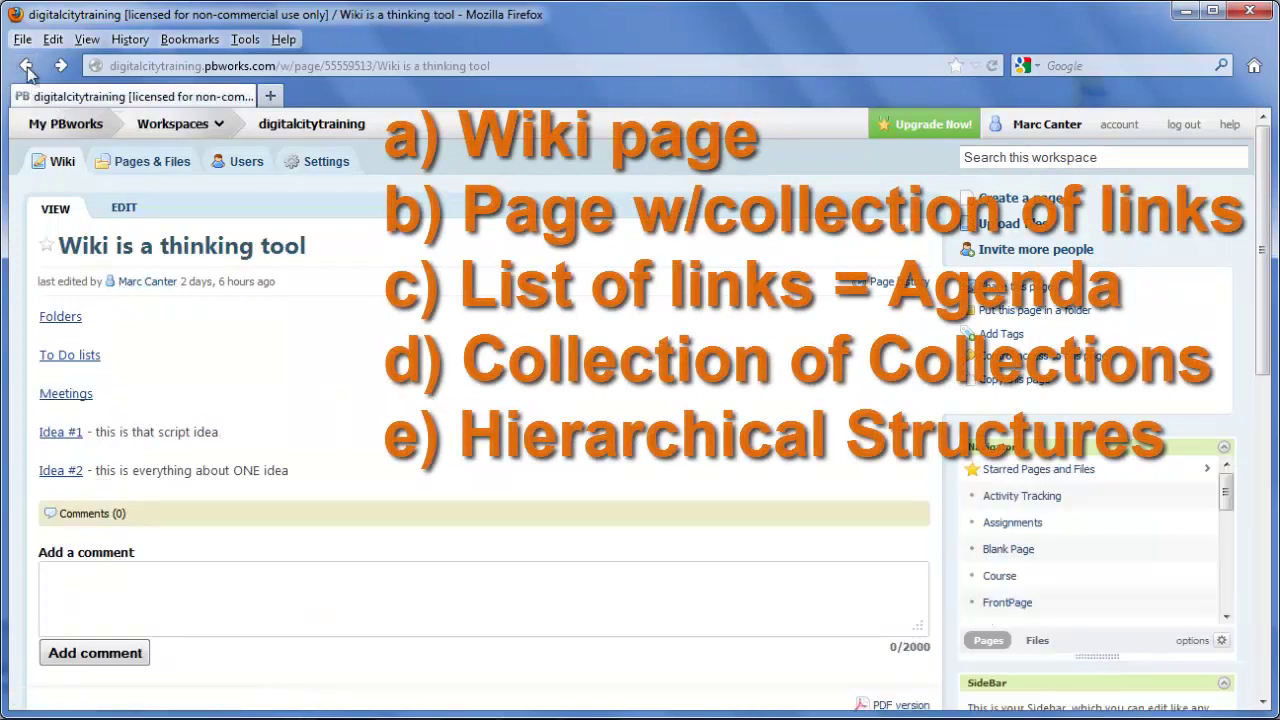
click(27, 67)
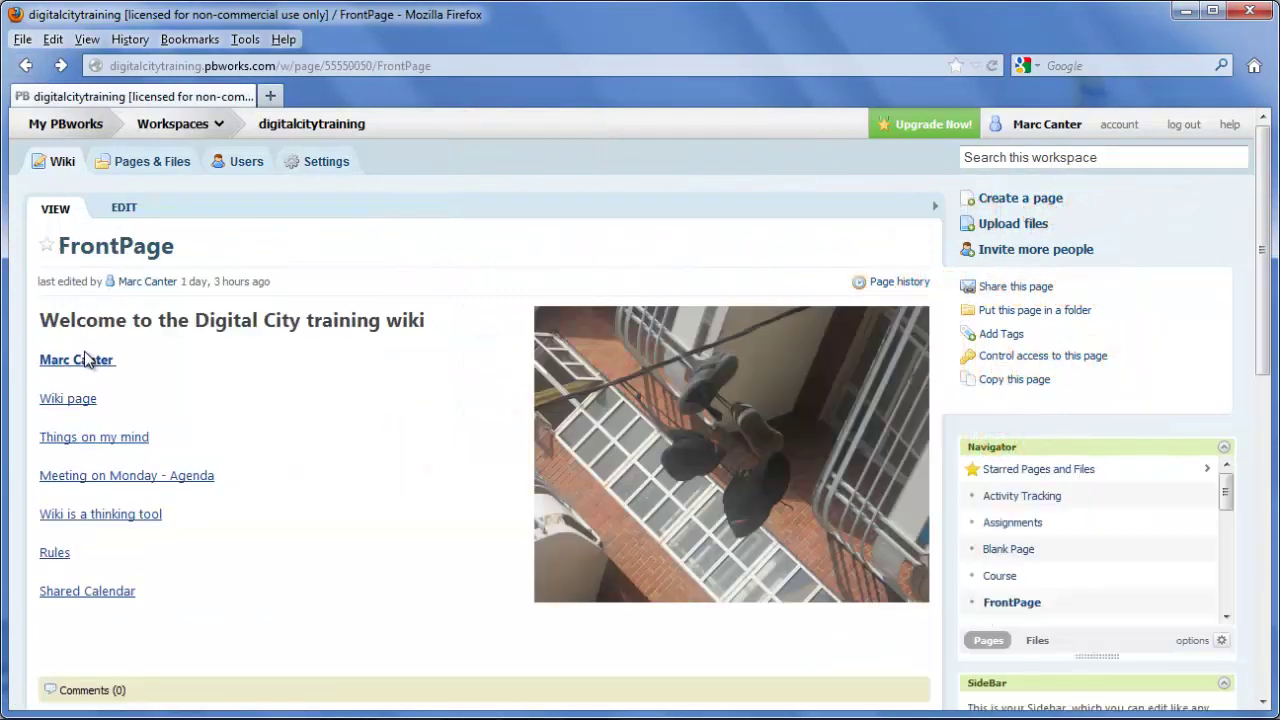
View the wiki owner's personal page and the Shared Calendar page, returning to the FrontPage
click(86, 359)
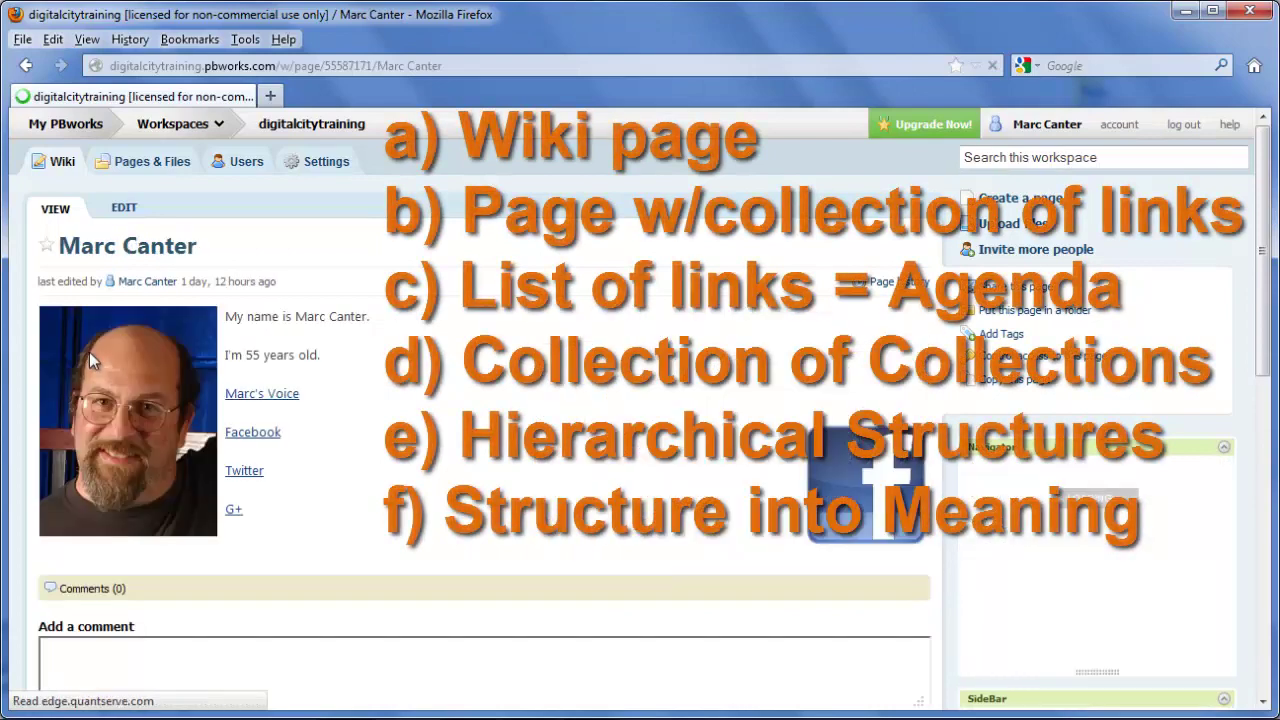
click(27, 67)
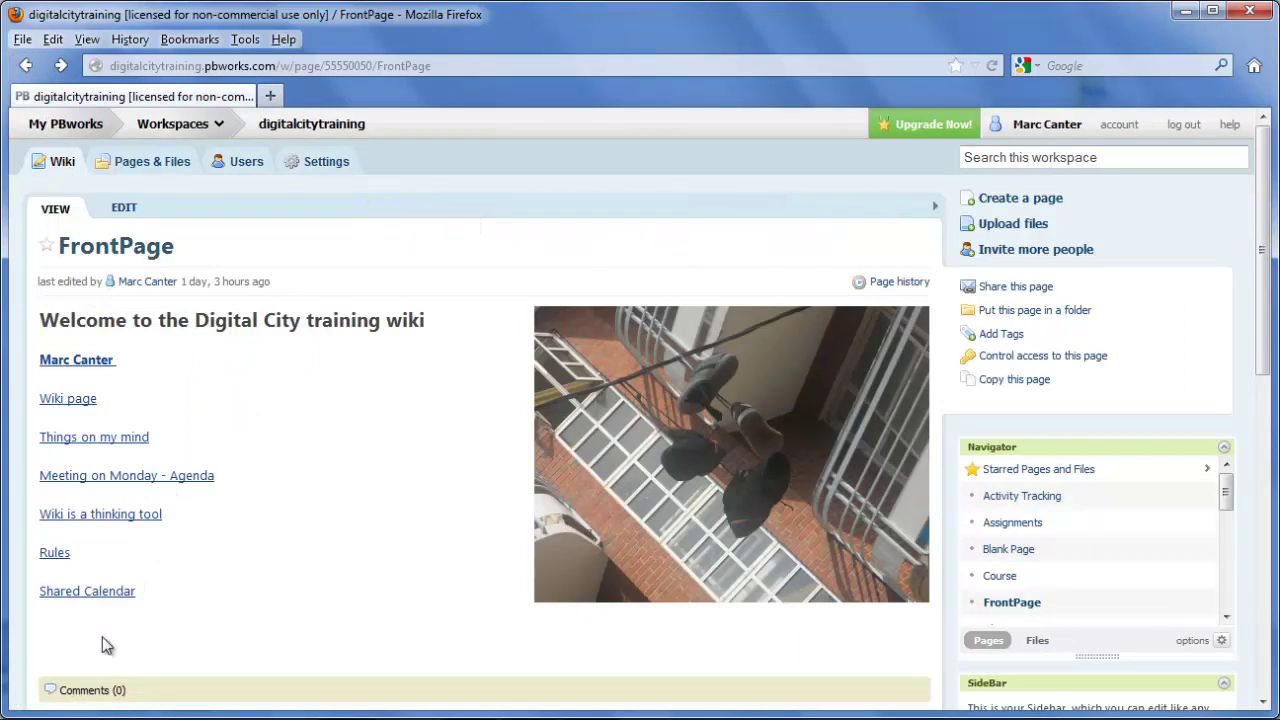
click(105, 592)
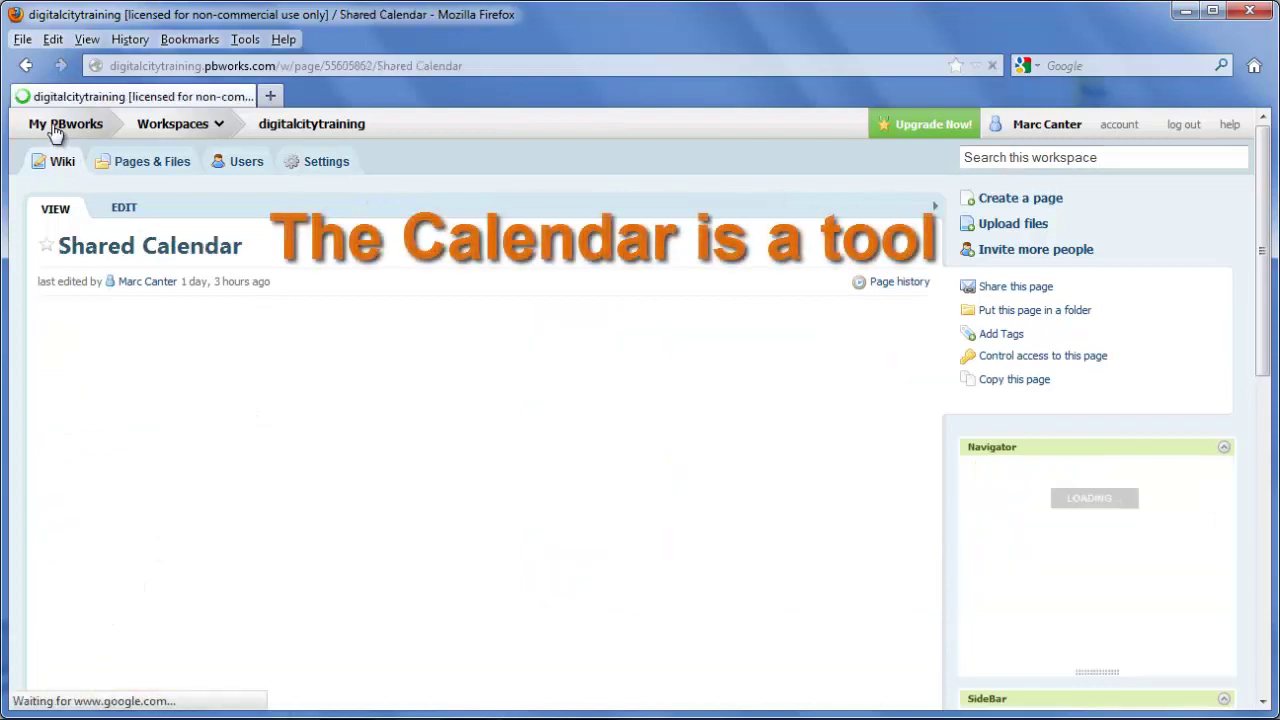
click(27, 66)
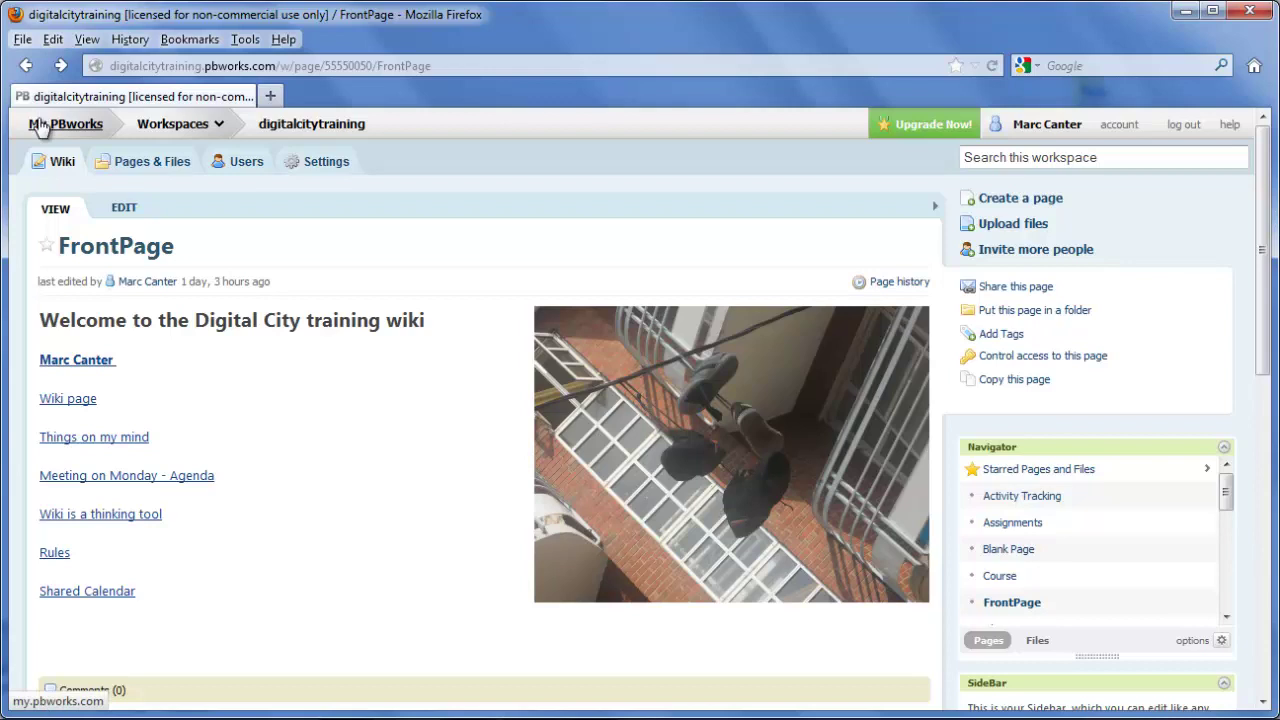
Open the wiki's FrontPage for editing
click(121, 212)
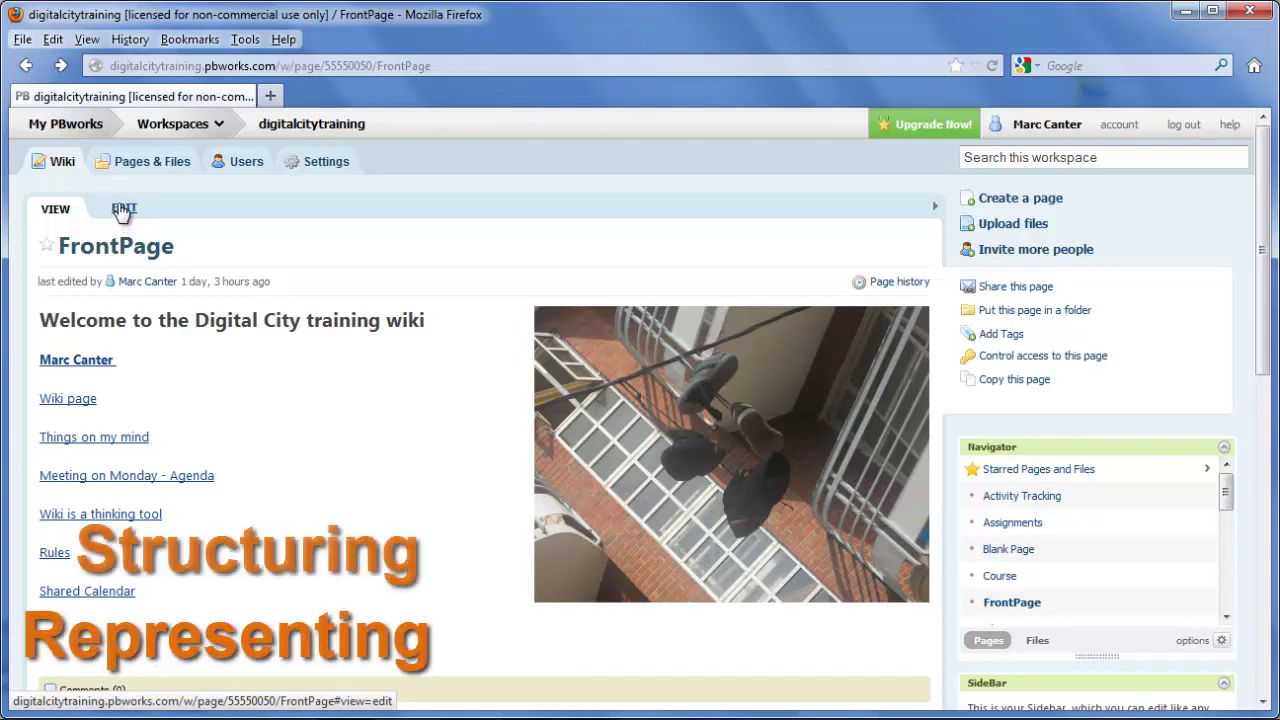